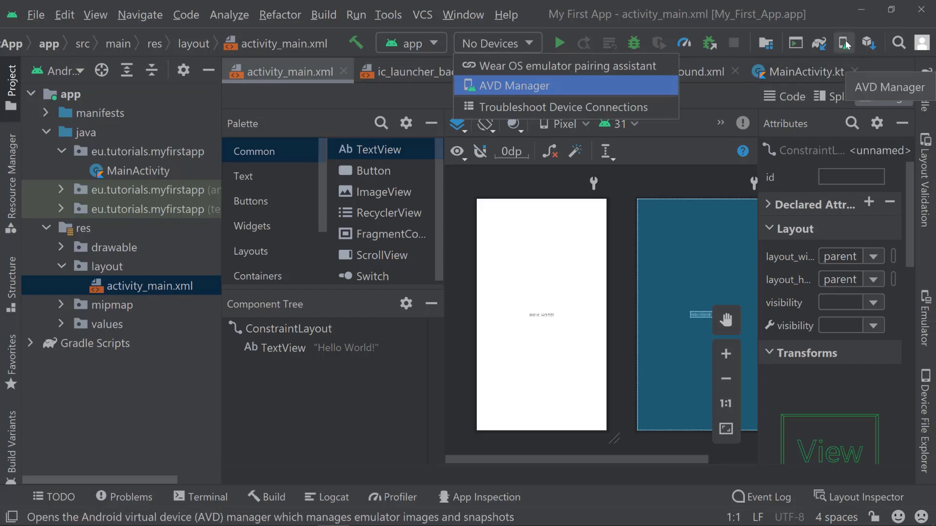
Open the AVD Manager and start creating a new virtual device.
{"action": "left_click", "coordinate": [396, 15]}
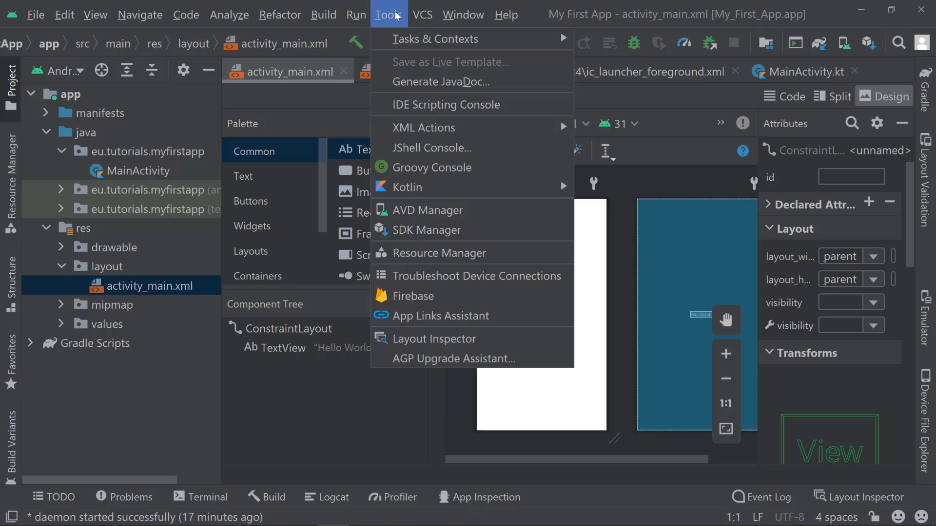
{"action": "left_click", "coordinate": [432, 211]}
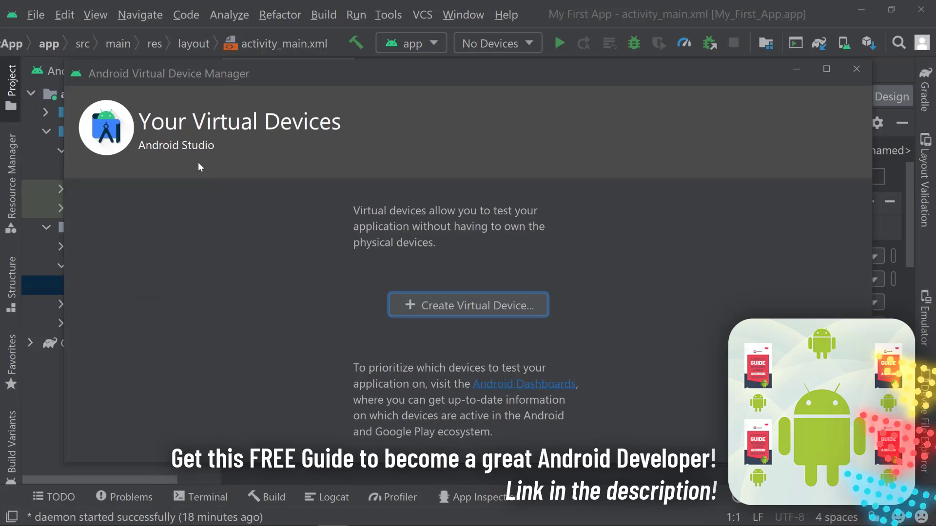
{"action": "left_click", "coordinate": [463, 305]}
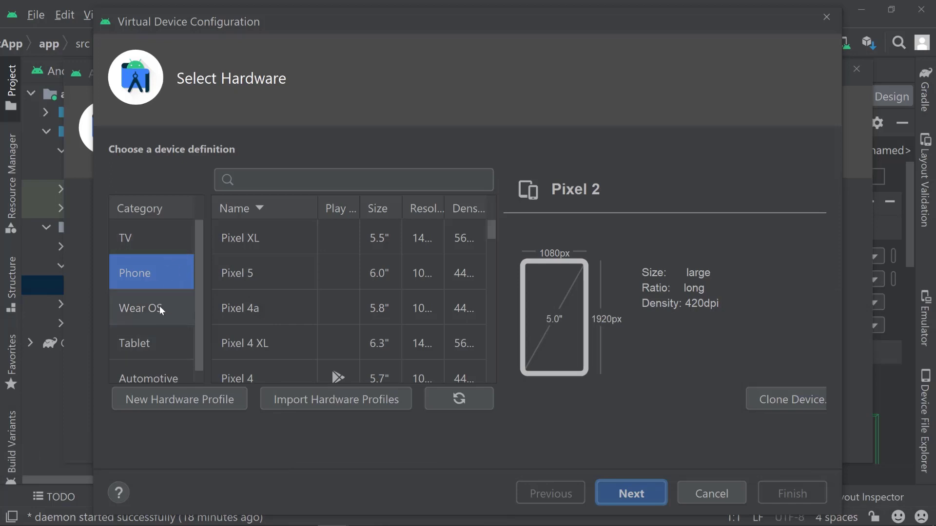
Look through the Automotive, Tablet and Wear OS device definitions, ending on the Phone category.
{"action": "scroll", "coordinate": [155, 341], "scroll_direction": "down", "scroll_amount": 1}
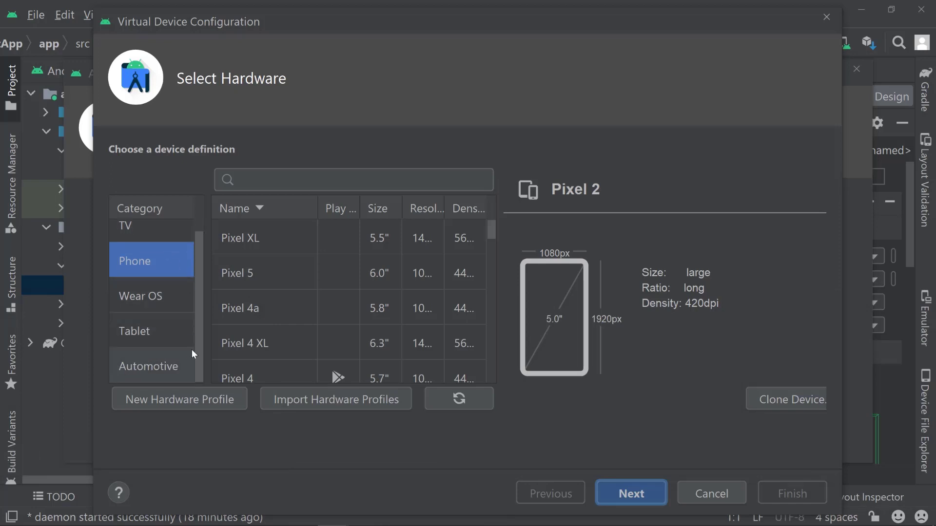
{"action": "left_click", "coordinate": [147, 364]}
{"action": "left_click", "coordinate": [171, 338]}
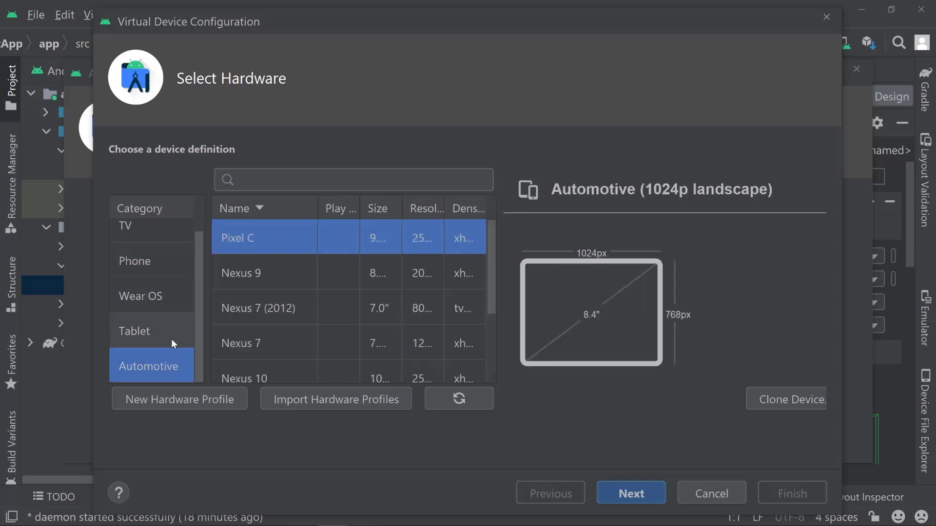
{"action": "left_click", "coordinate": [167, 303]}
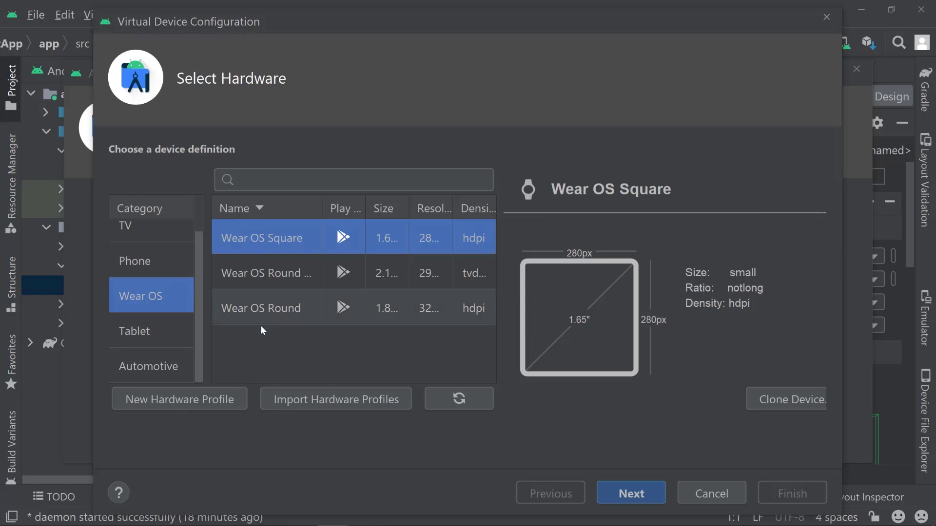
{"action": "left_click", "coordinate": [148, 253]}
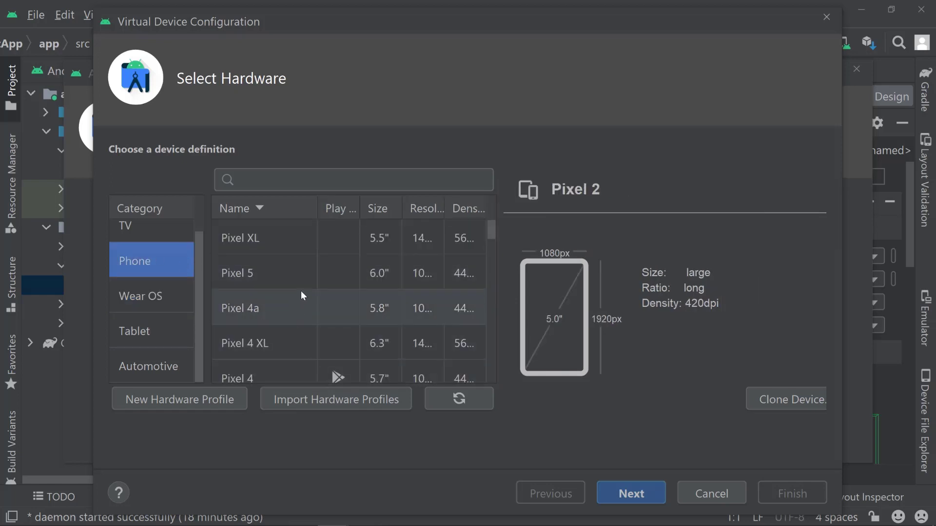
Choose the Pixel 4 phone with Play Store support as the hardware and continue to the system image selection.
{"action": "scroll", "coordinate": [302, 286], "scroll_direction": "down", "scroll_amount": 1}
{"action": "scroll", "coordinate": [305, 279], "scroll_direction": "down", "scroll_amount": 3}
{"action": "left_click", "coordinate": [309, 265]}
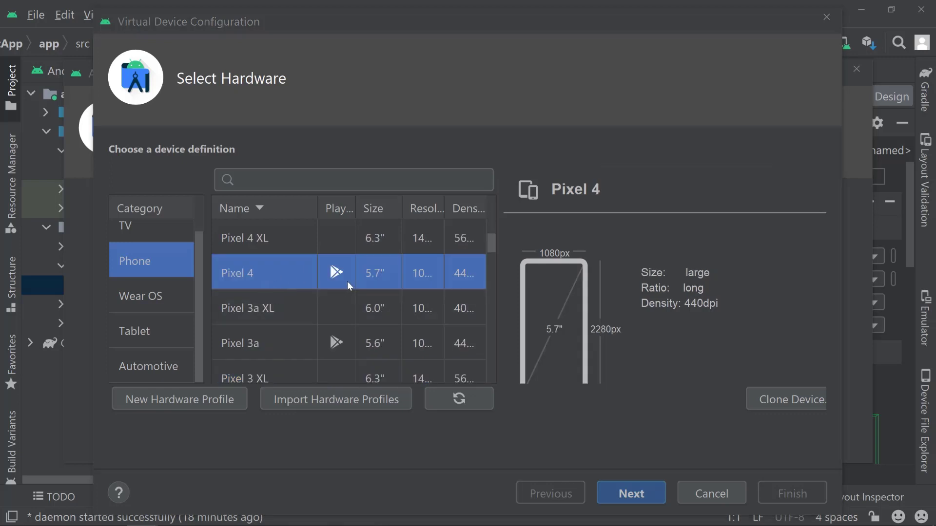
{"action": "left_click_drag", "start_coordinate": [355, 209], "coordinate": [388, 210]}
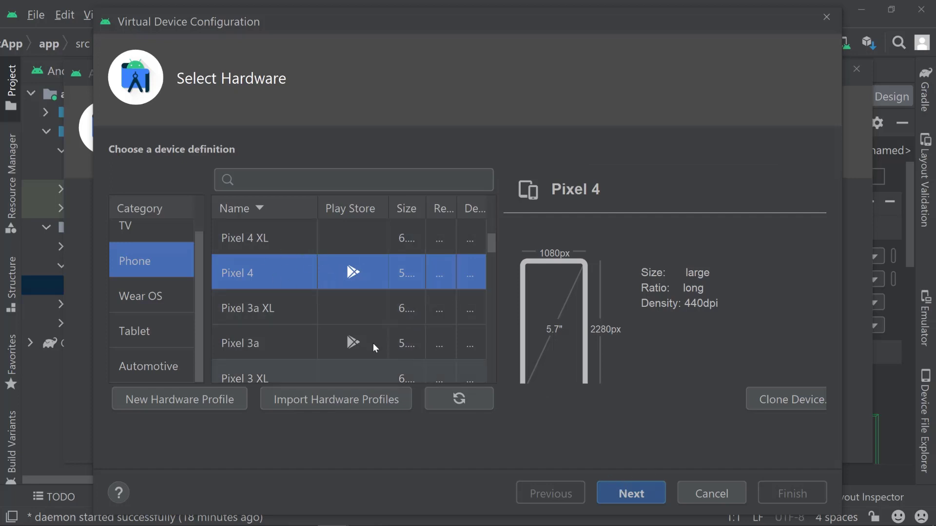
{"action": "scroll", "coordinate": [297, 294], "scroll_direction": "up", "scroll_amount": 3}
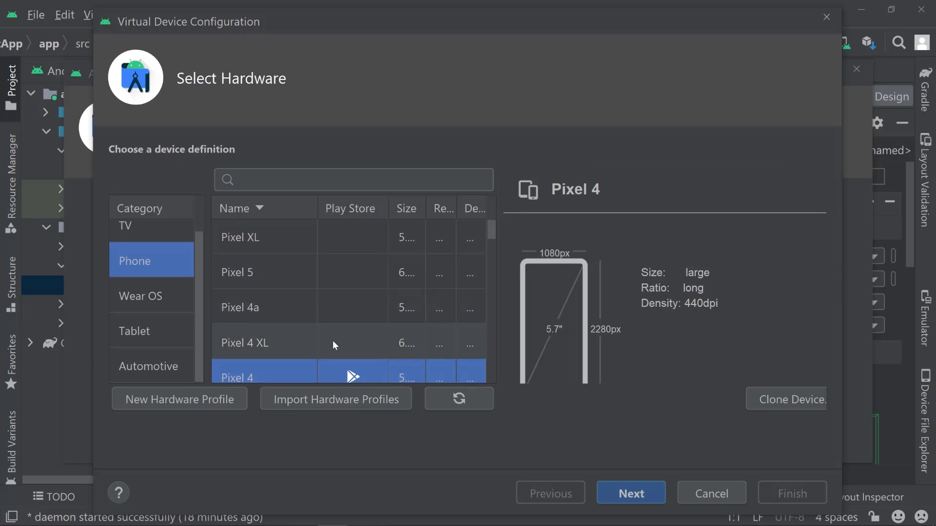
{"action": "scroll", "coordinate": [332, 341], "scroll_direction": "down", "scroll_amount": 3}
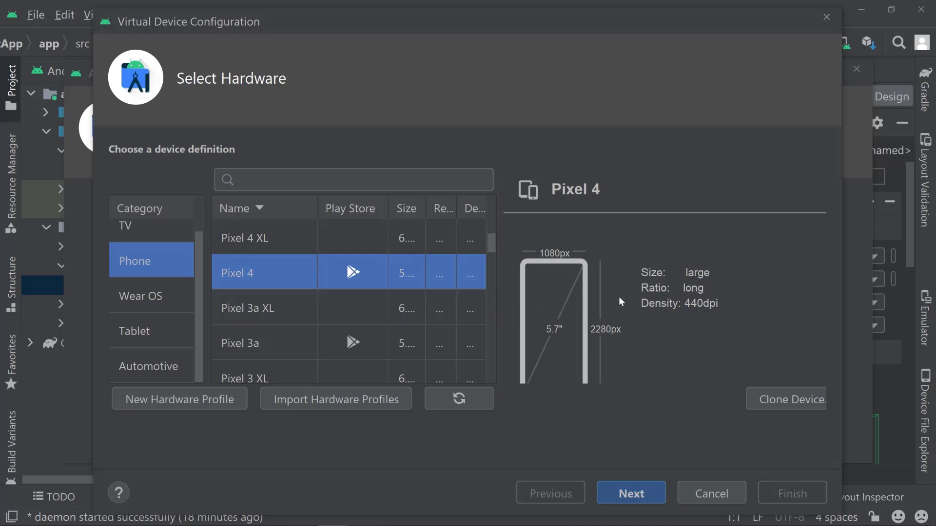
{"action": "left_click", "coordinate": [643, 500]}
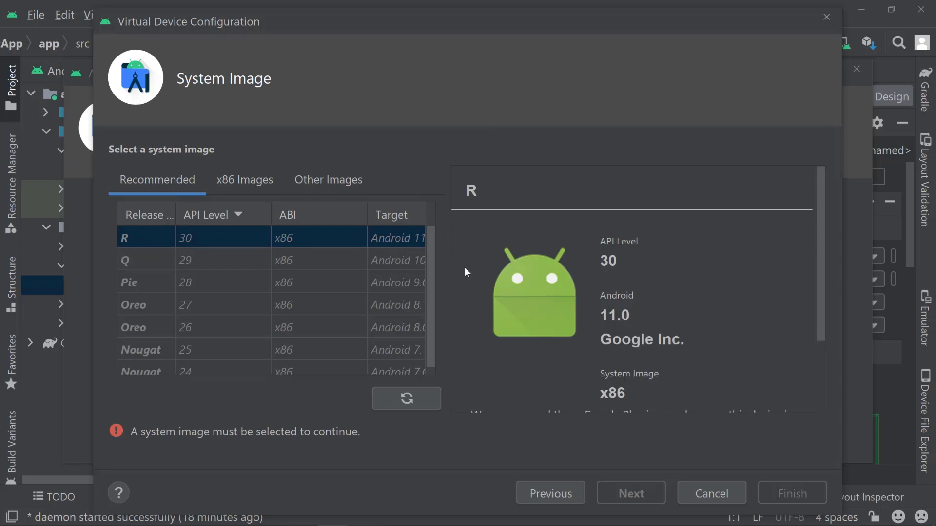
Widen the configuration window on both sides and look through the x86 and other system images.
{"action": "left_click_drag", "start_coordinate": [90, 321], "coordinate": [1, 320]}
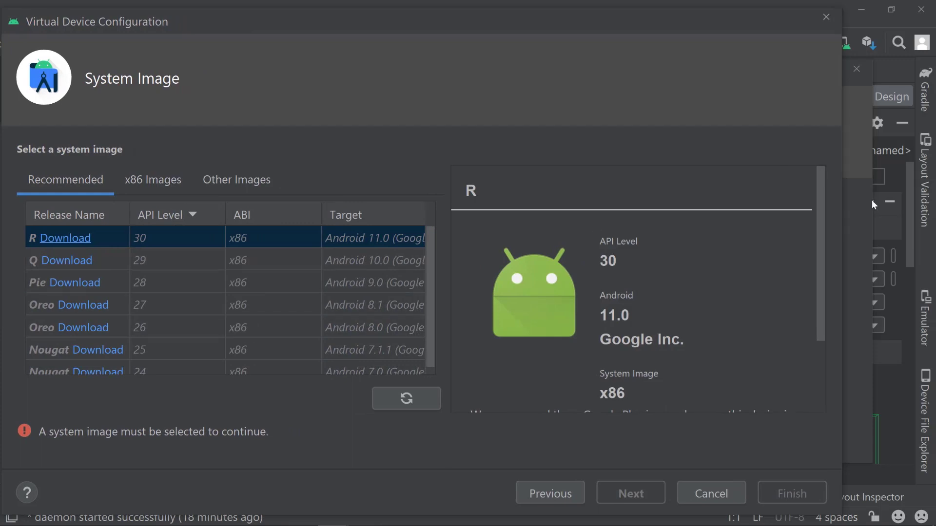
{"action": "left_click_drag", "start_coordinate": [842, 253], "coordinate": [927, 193]}
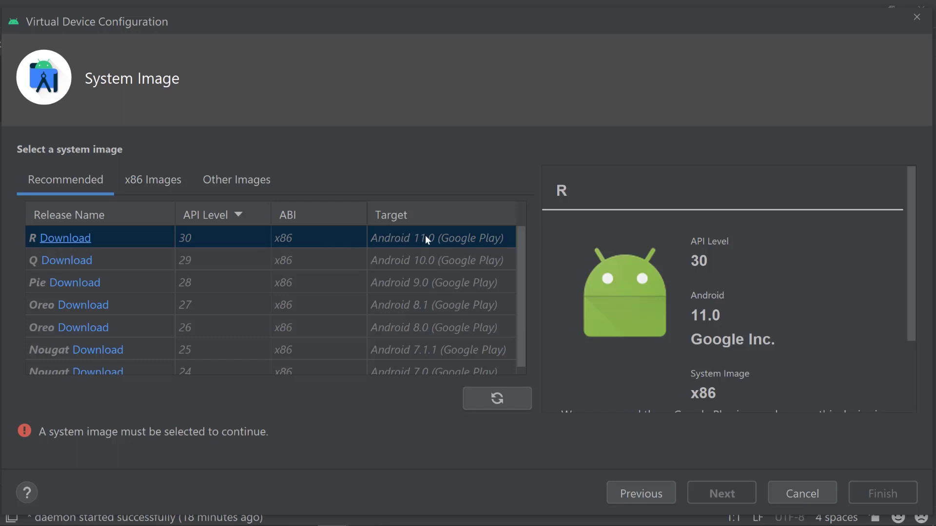
{"action": "left_click", "coordinate": [154, 175]}
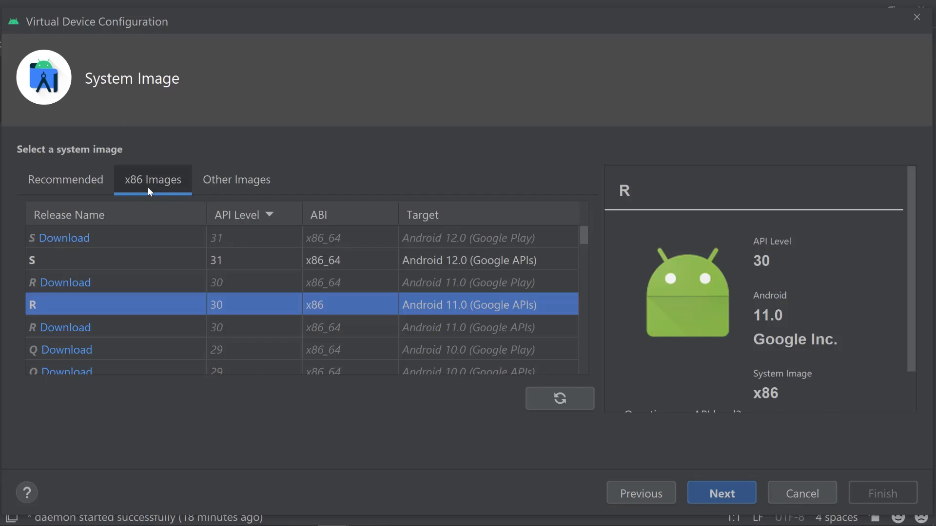
{"action": "left_click", "coordinate": [219, 186]}
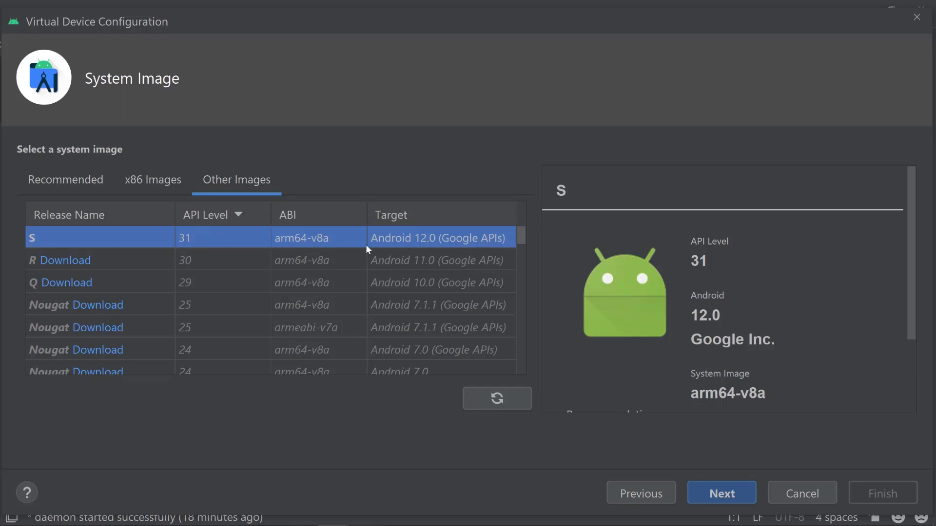
Select the already installed x86_64 system image S, API level 31, Android 12.0 (Google APIs).
{"action": "left_click", "coordinate": [153, 181]}
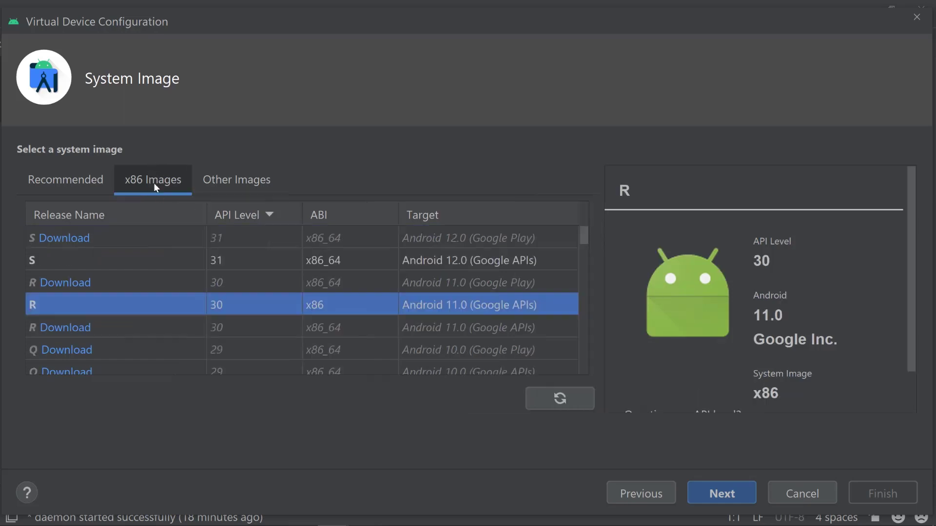
{"action": "left_click", "coordinate": [57, 258]}
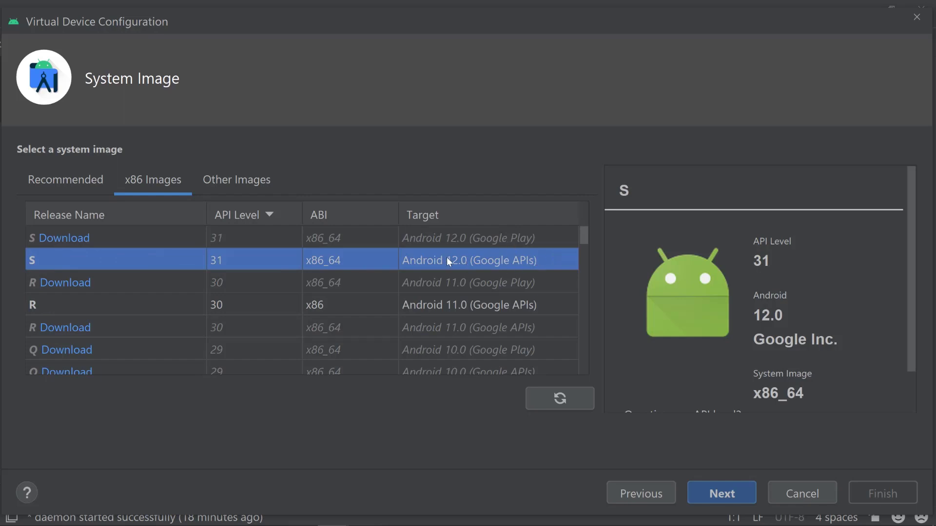
{"action": "left_click", "coordinate": [450, 238]}
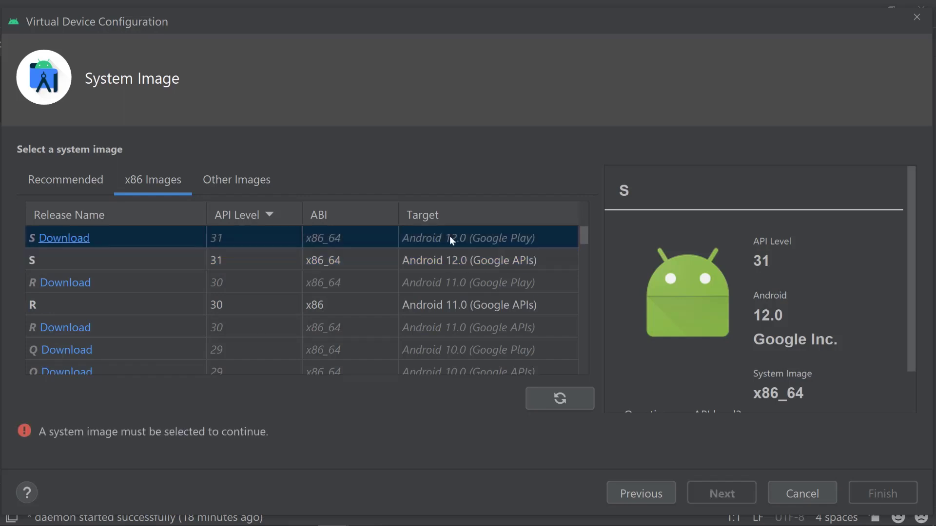
{"action": "left_click", "coordinate": [397, 258]}
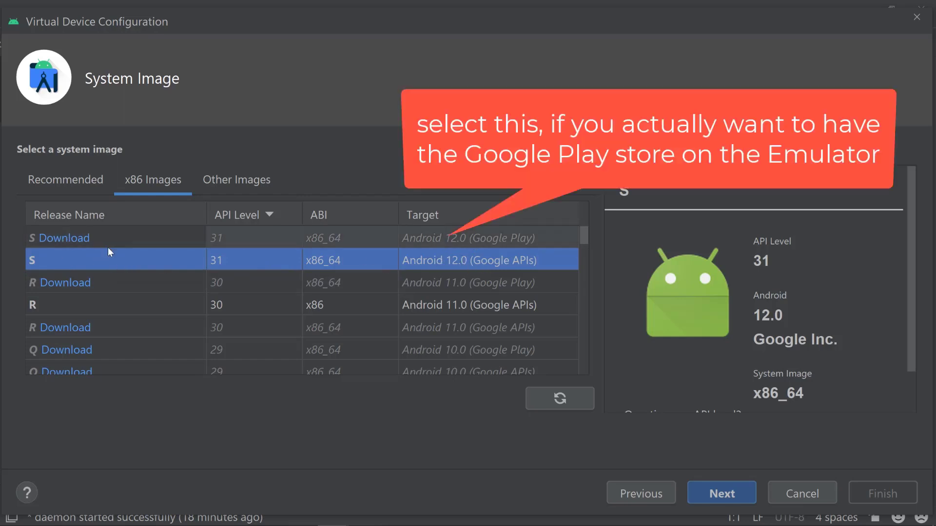
Start downloading the API 31 x86_64 Google Play system image and cancel the installation.
{"action": "left_click", "coordinate": [65, 238]}
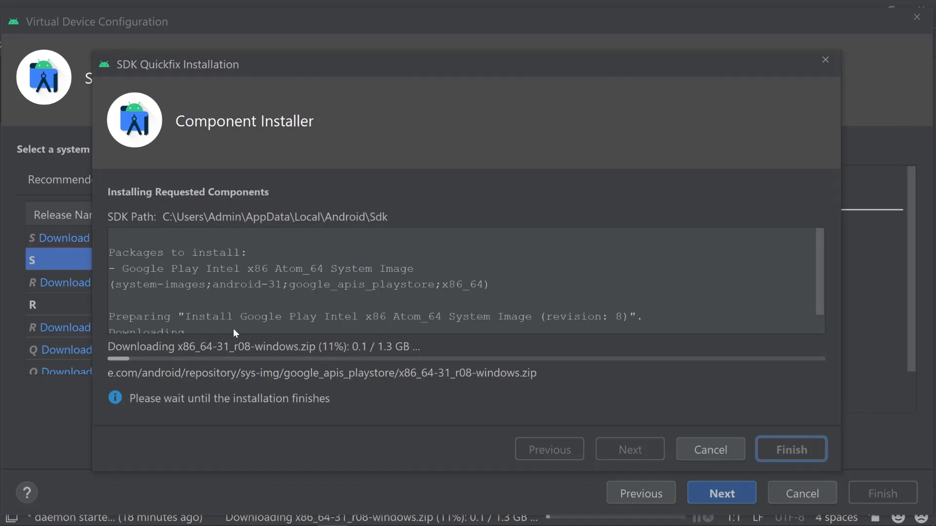
{"action": "left_click", "coordinate": [703, 456]}
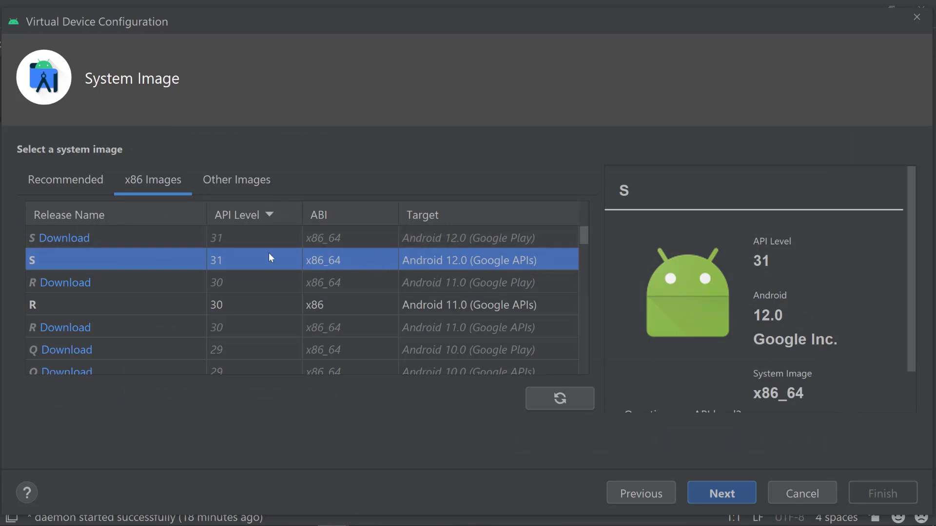
Continue to the configuration page, name the virtual device "Pixel 4 API 31 - Android 12" and show its advanced settings.
{"action": "left_click", "coordinate": [734, 494]}
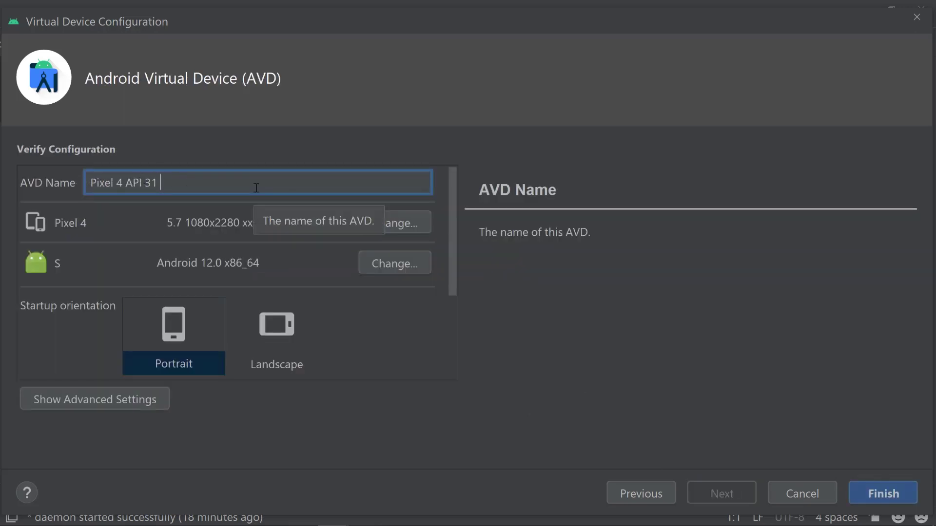
{"action": "type", "text": "- Android 12"}
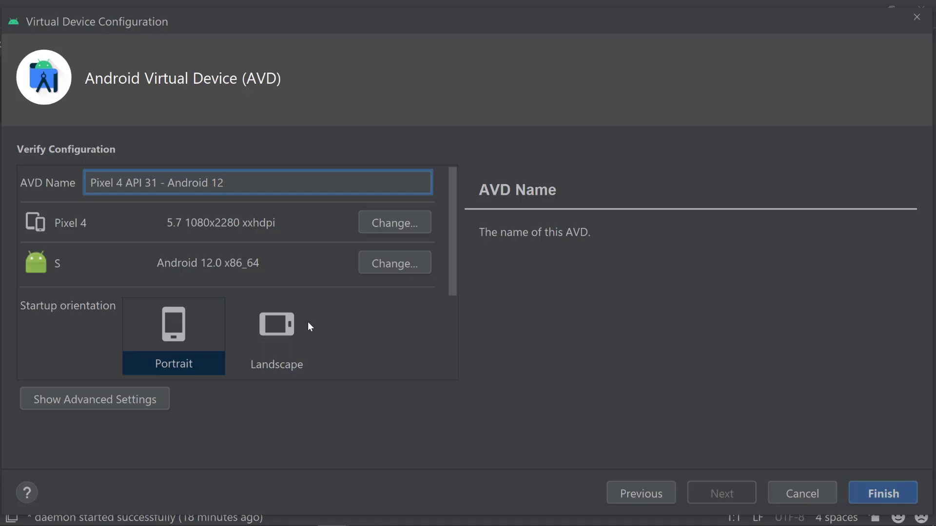
{"action": "left_click", "coordinate": [89, 401]}
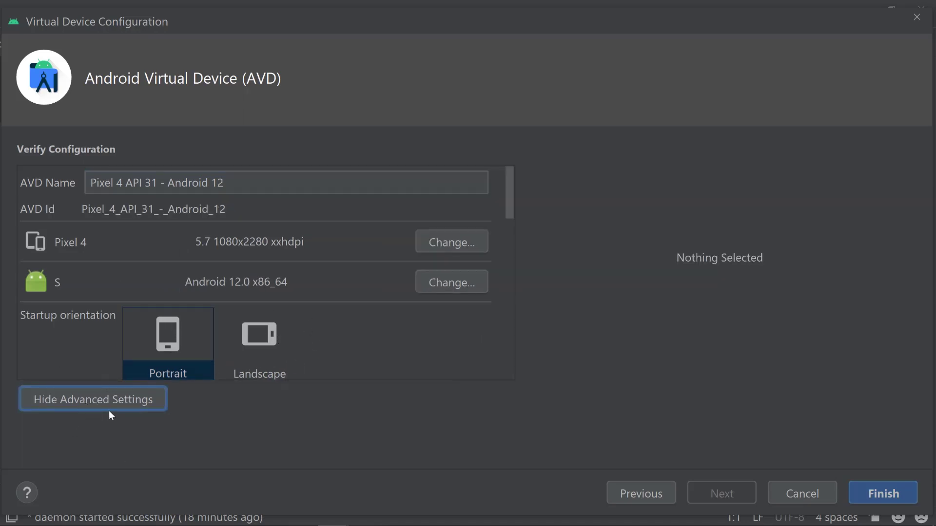
{"action": "left_click", "coordinate": [96, 400]}
{"action": "left_click", "coordinate": [96, 403]}
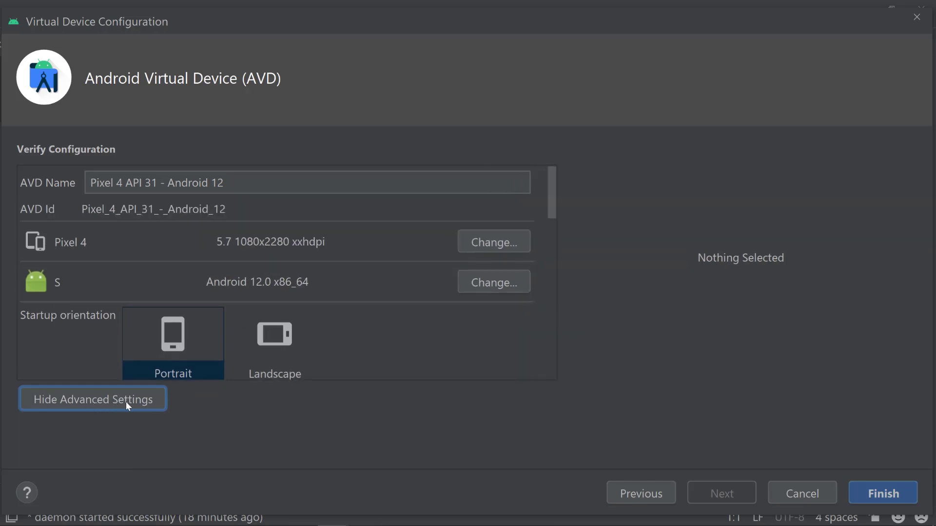
Examine the advanced options for the front camera, network speed and latency, and the emulated performance boot choices.
{"action": "scroll", "coordinate": [339, 280], "scroll_direction": "down", "scroll_amount": 6}
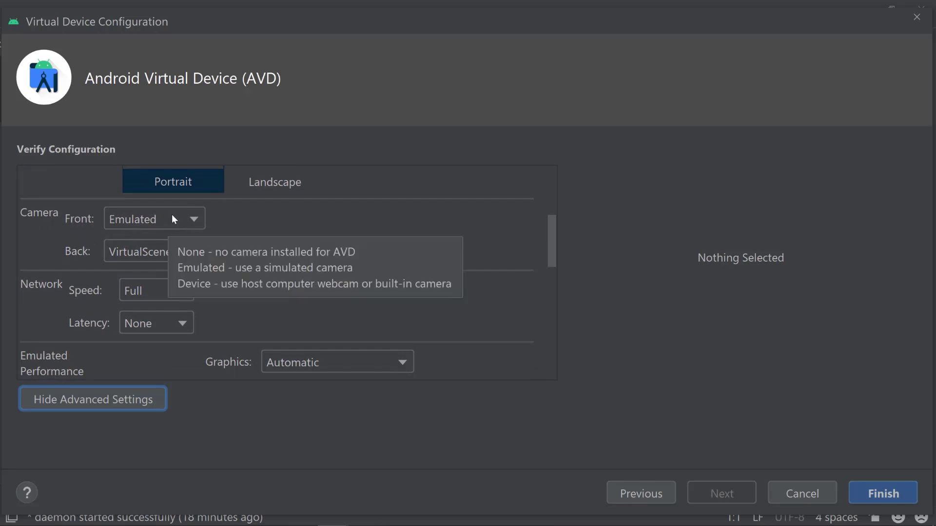
{"action": "left_click", "coordinate": [195, 219]}
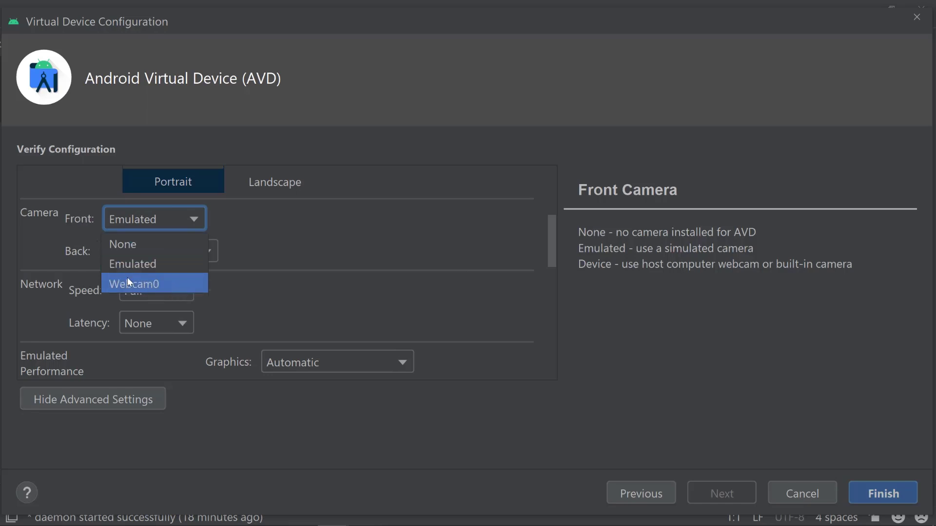
{"action": "left_click", "coordinate": [319, 224]}
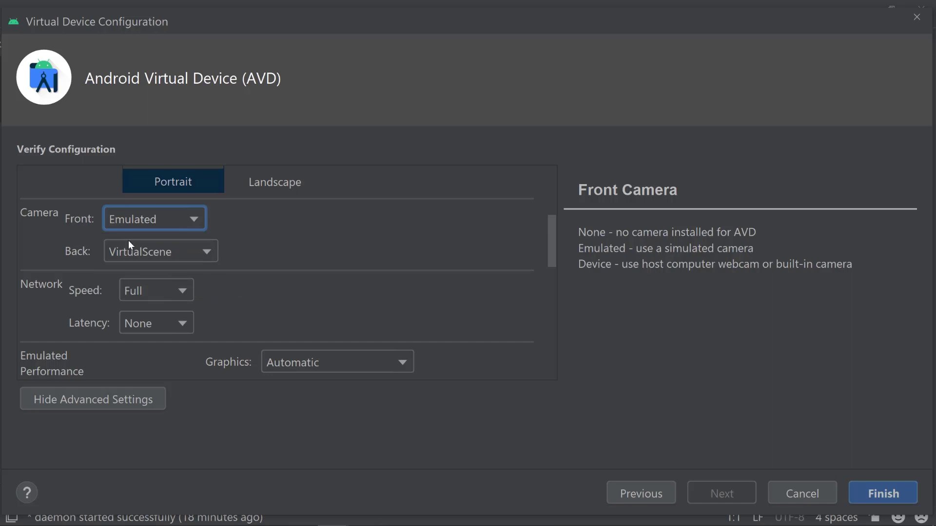
{"action": "scroll", "coordinate": [167, 251], "scroll_direction": "down", "scroll_amount": 3}
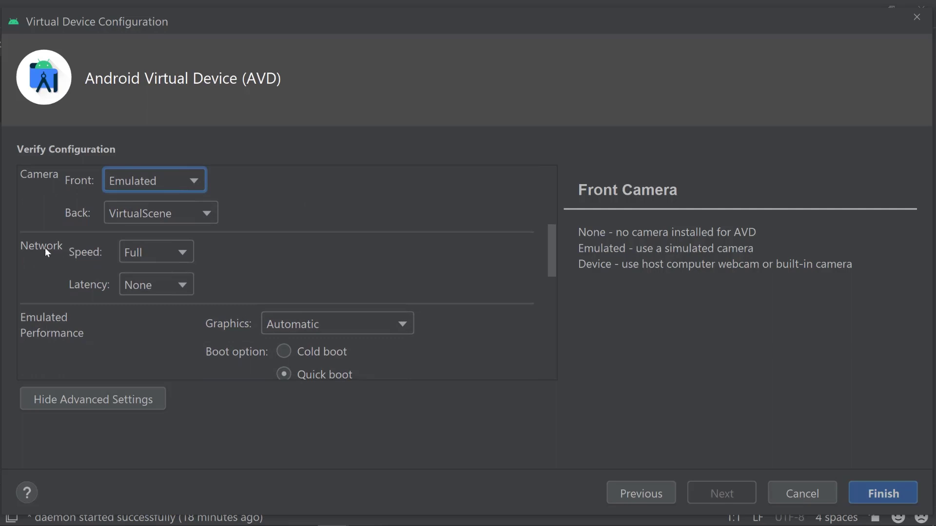
{"action": "left_click", "coordinate": [136, 249]}
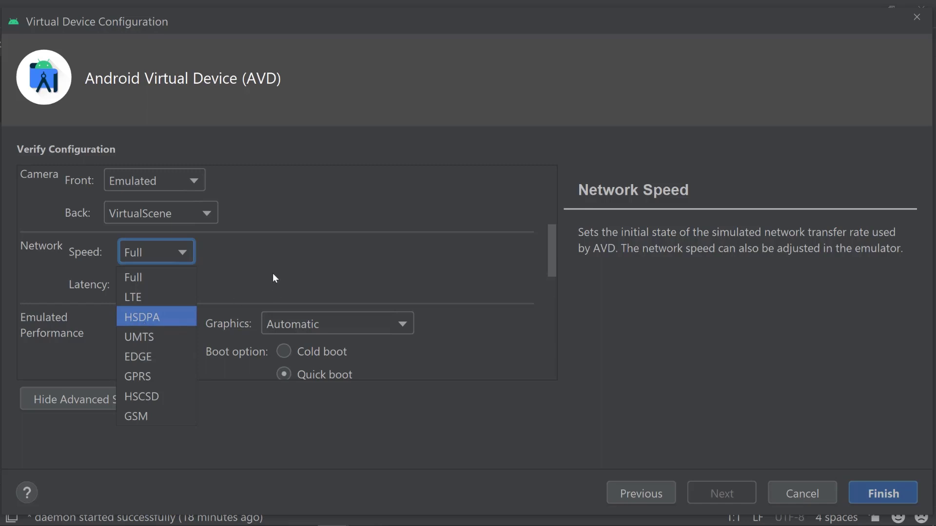
{"action": "left_click", "coordinate": [261, 282]}
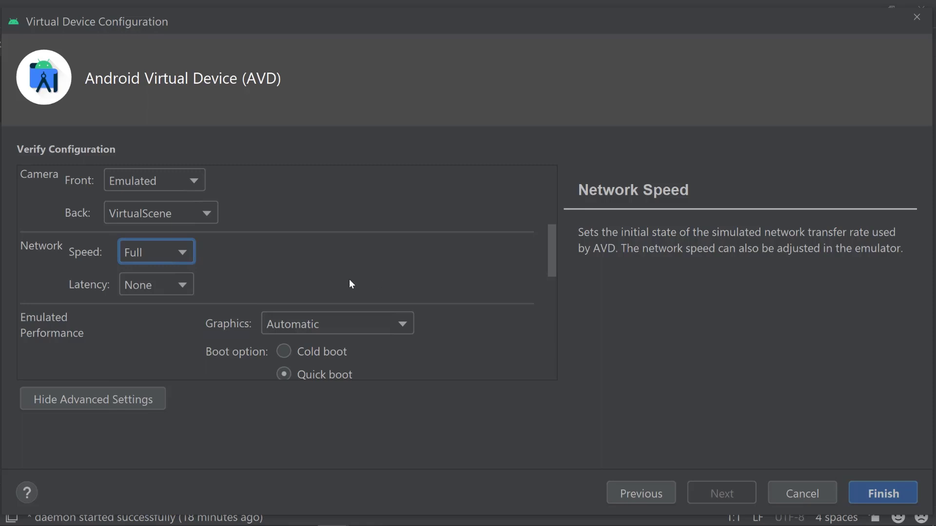
{"action": "left_click", "coordinate": [167, 287]}
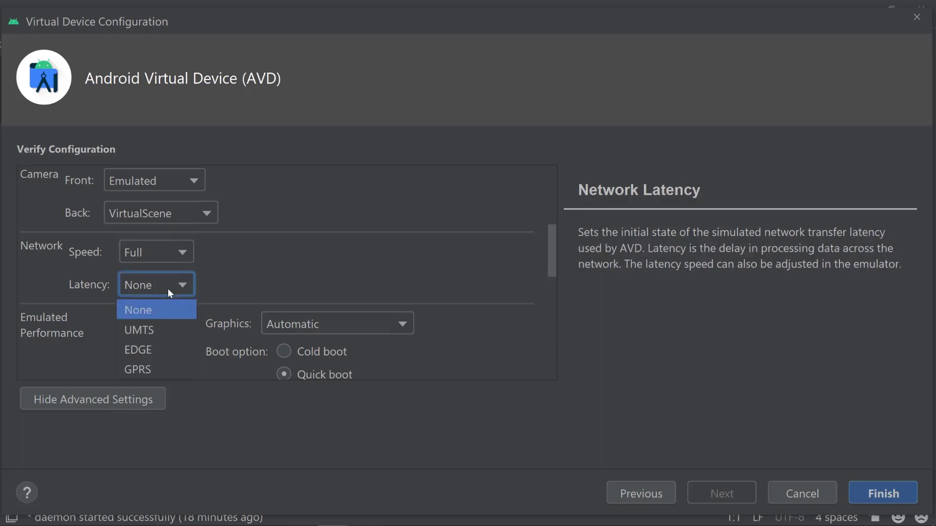
{"action": "left_click", "coordinate": [410, 291]}
{"action": "scroll", "coordinate": [452, 290], "scroll_direction": "down", "scroll_amount": 4}
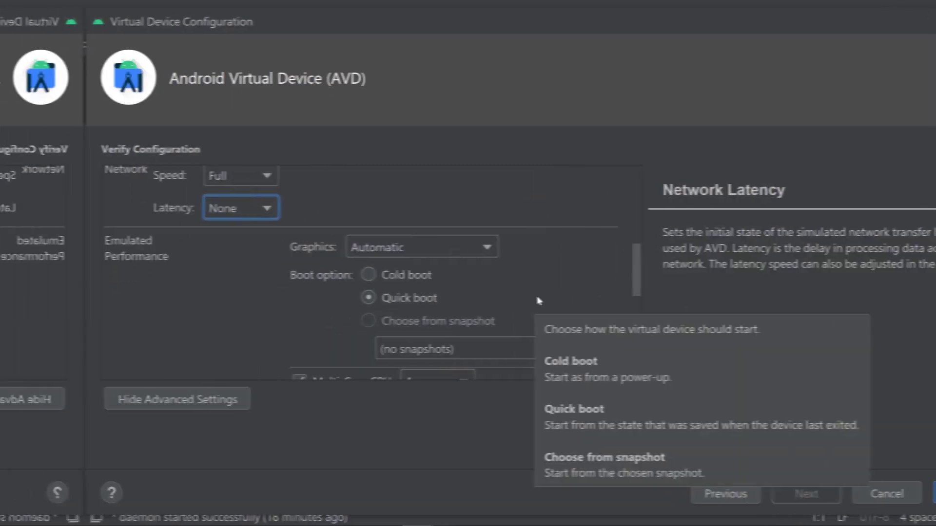
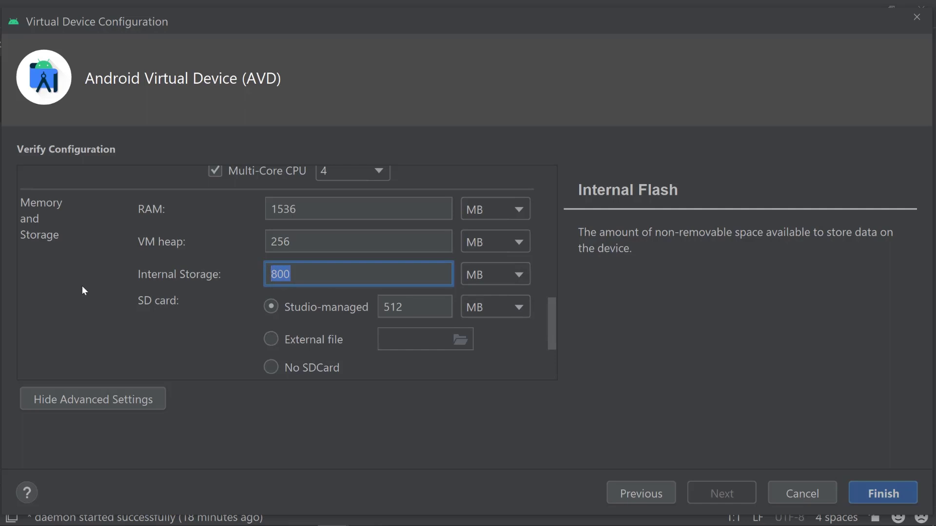
Review the remaining storage, device frame and keyboard options, and finish creating the virtual device.
{"action": "scroll", "coordinate": [92, 291], "scroll_direction": "down", "scroll_amount": 2}
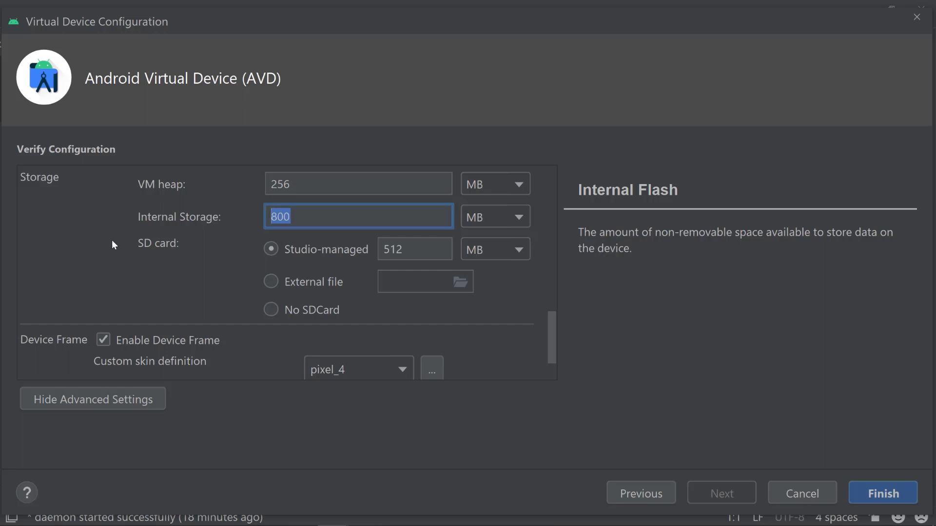
{"action": "scroll", "coordinate": [150, 292], "scroll_direction": "down", "scroll_amount": 2}
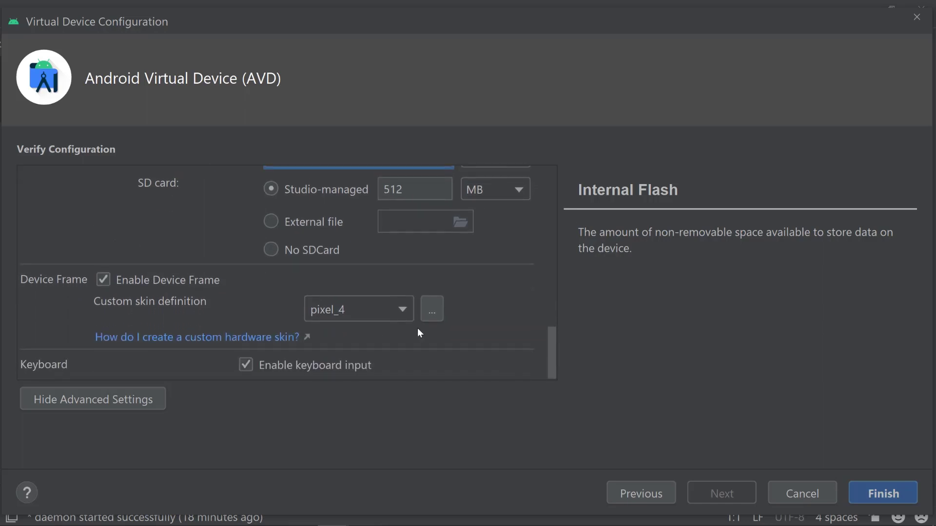
{"action": "left_click", "coordinate": [889, 494]}
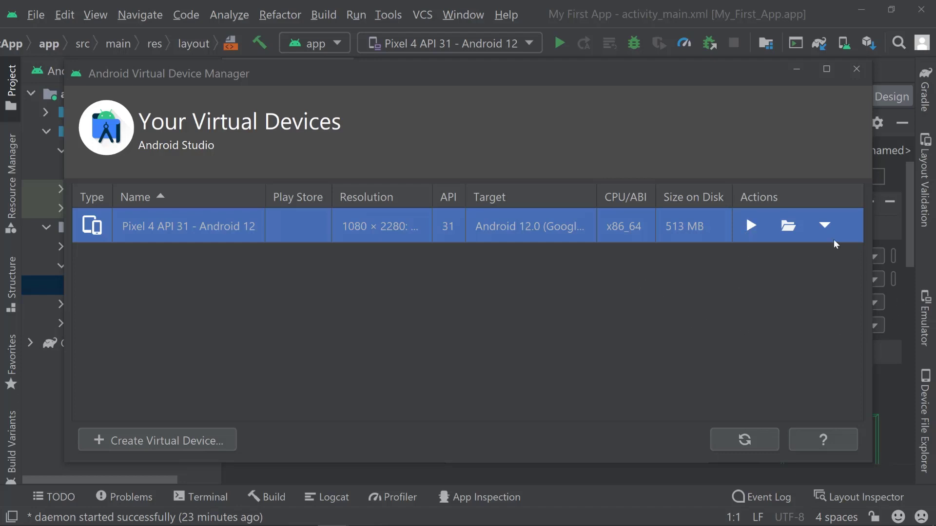
Look over the virtual device's management actions and the hardware list for creating another device.
{"action": "left_click", "coordinate": [824, 227]}
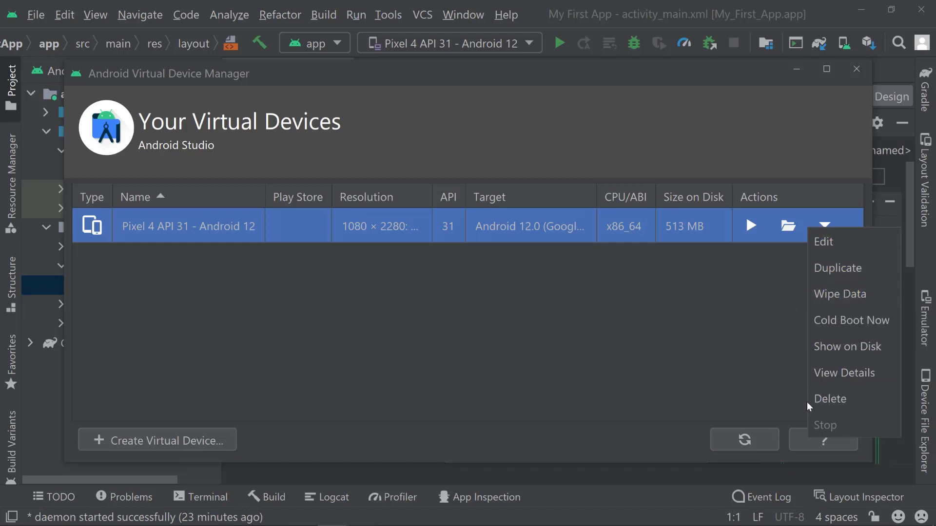
{"action": "left_click", "coordinate": [619, 313]}
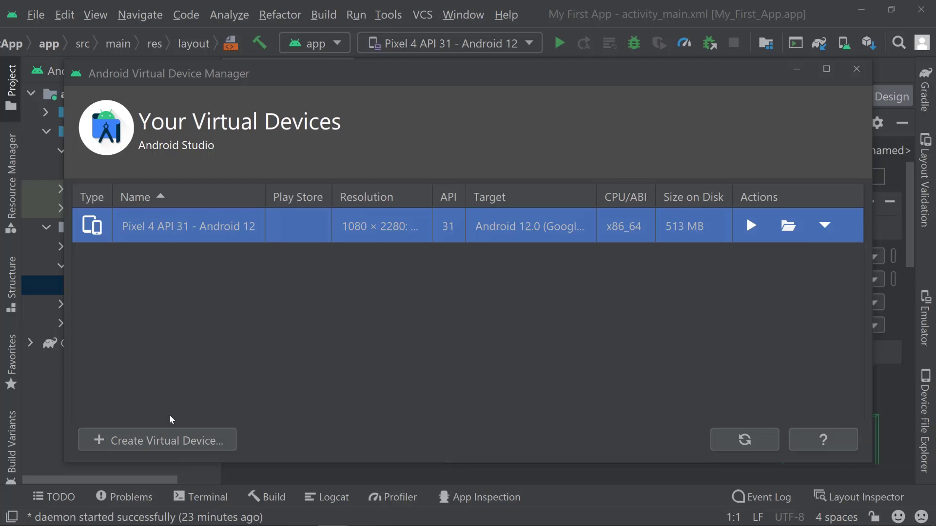
{"action": "left_click", "coordinate": [139, 439]}
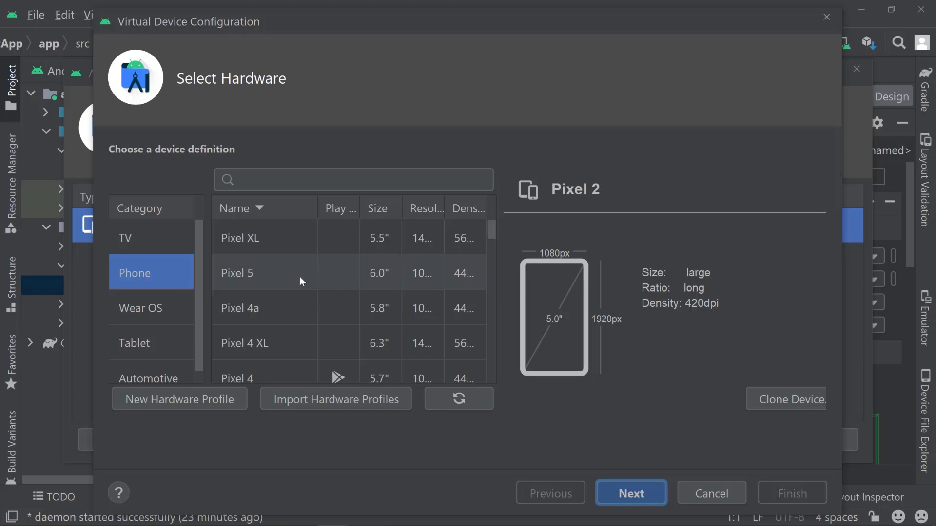
{"action": "left_click", "coordinate": [824, 17]}
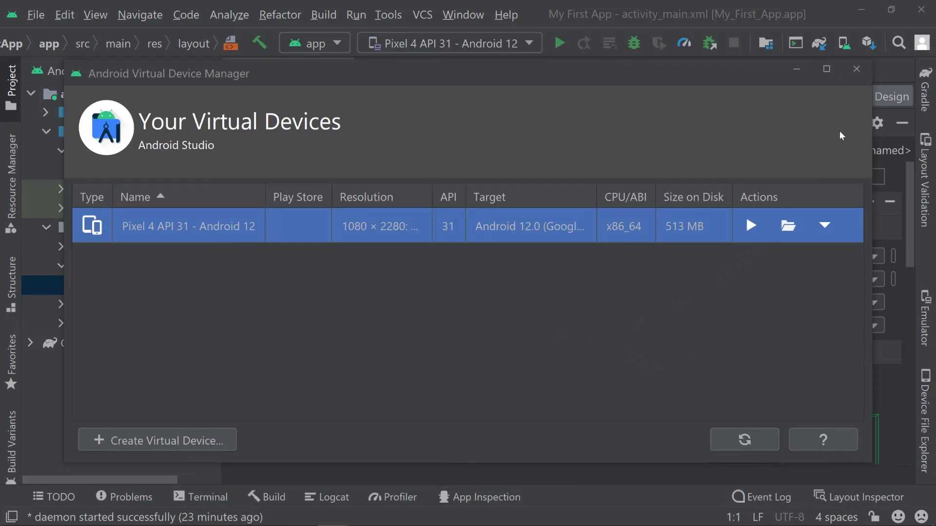
Close the device manager and run the app on Pixel 4 API 31 - Android 12, dismissing the compatibility and anti-virus notices.
{"action": "left_click", "coordinate": [856, 69]}
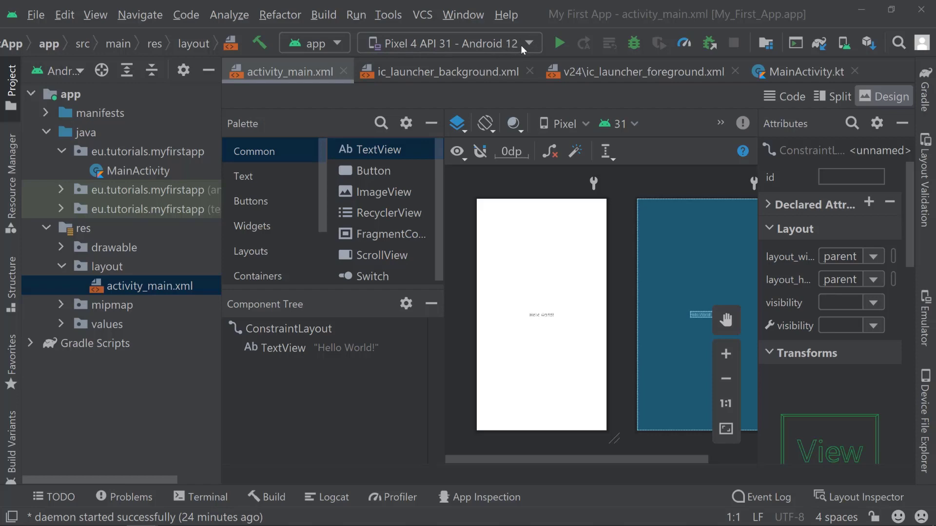
{"action": "left_click", "coordinate": [560, 44]}
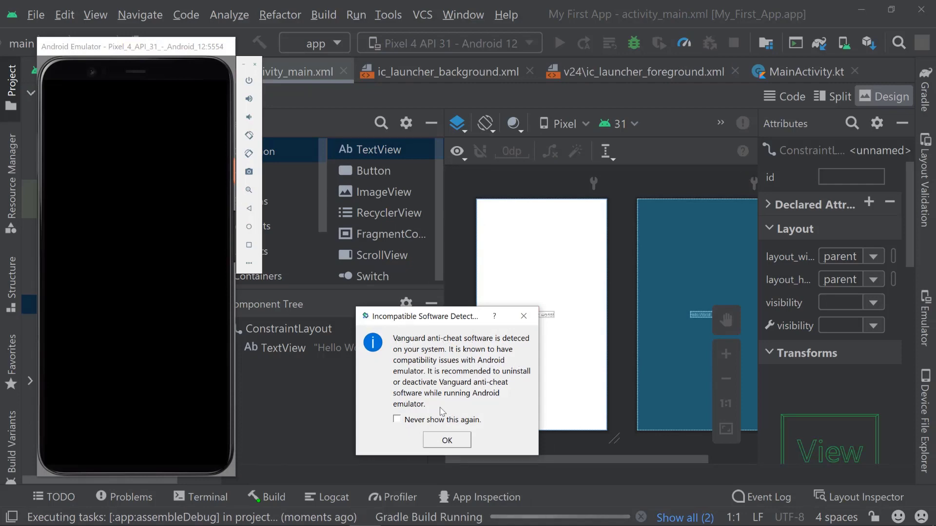
{"action": "left_click", "coordinate": [400, 421]}
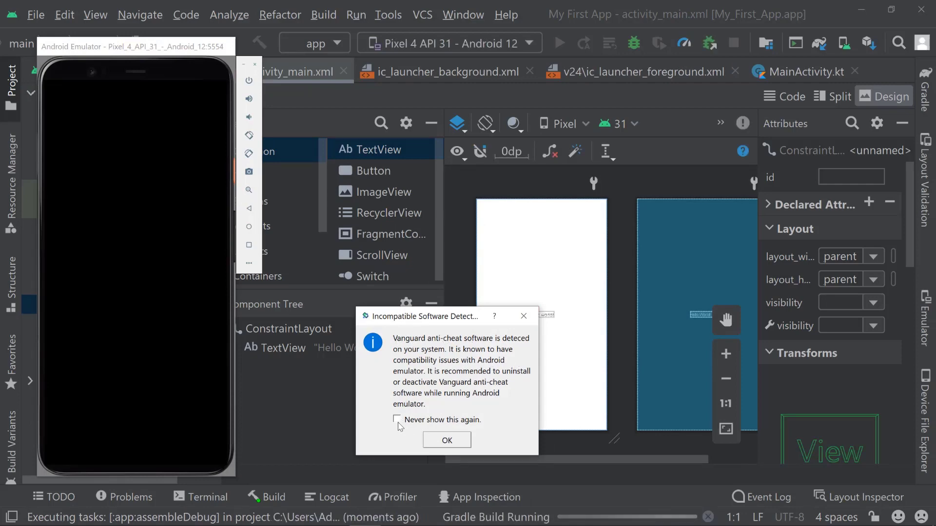
{"action": "left_click", "coordinate": [459, 444]}
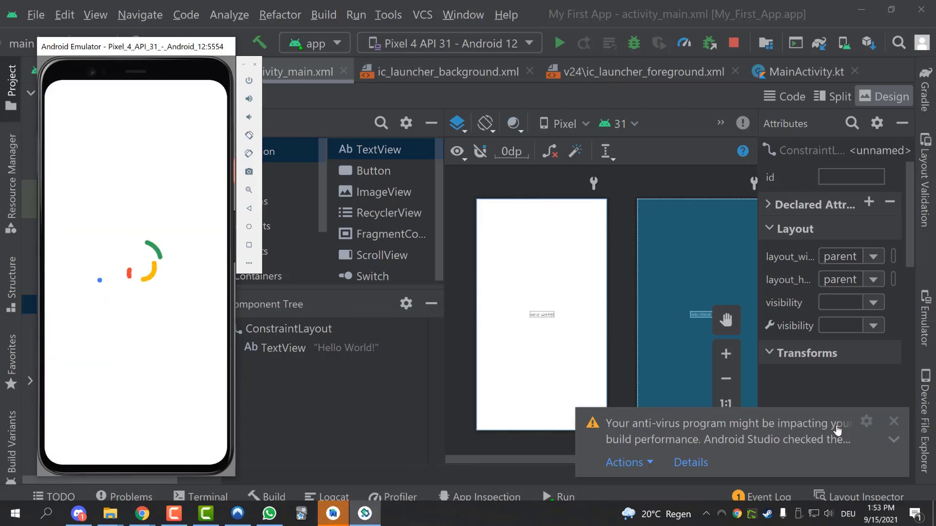
{"action": "left_click", "coordinate": [896, 424]}
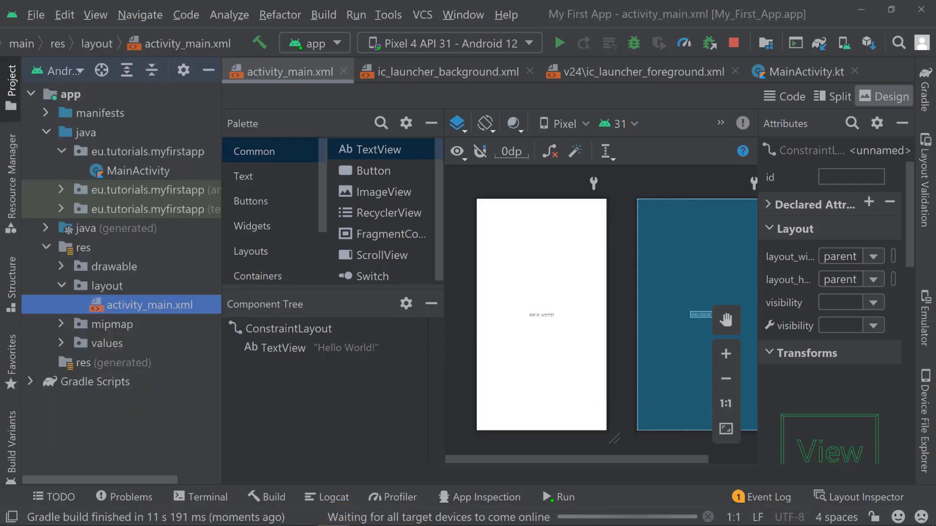
Bring the running emulator to the front and reposition its window over the layout editor.
{"action": "left_click", "coordinate": [364, 514]}
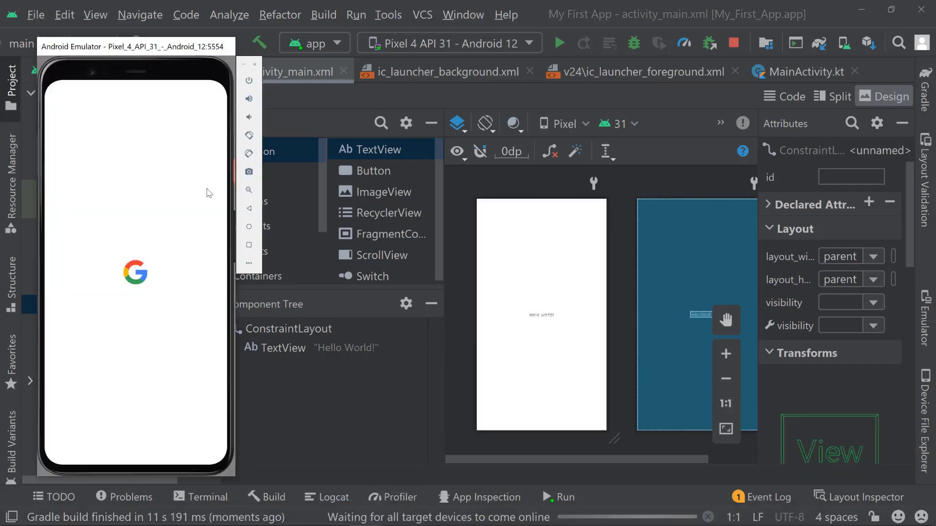
{"action": "left_click_drag", "start_coordinate": [188, 47], "coordinate": [484, 48]}
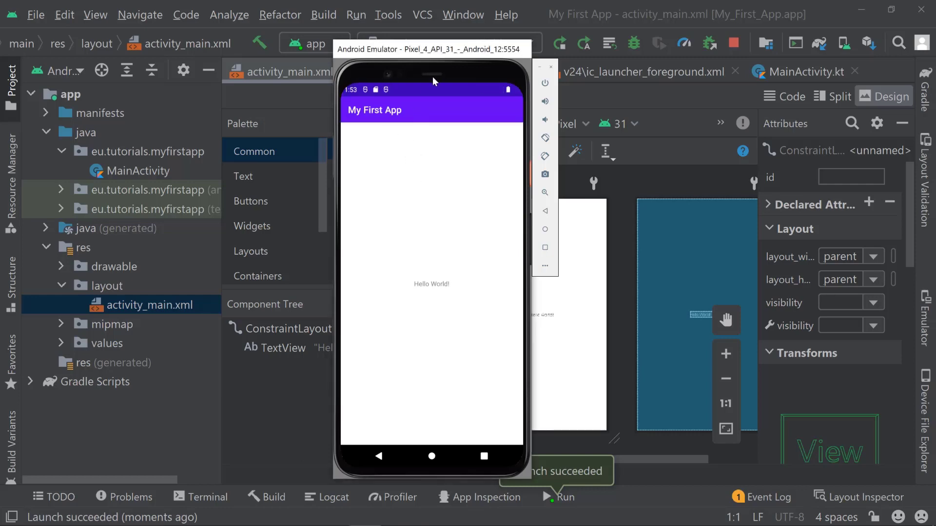
{"action": "left_click_drag", "start_coordinate": [485, 53], "coordinate": [355, 91]}
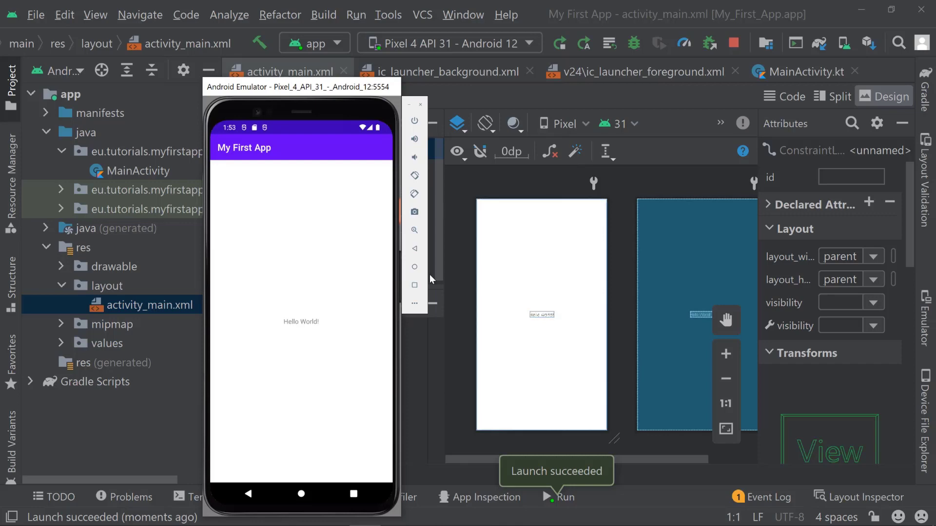
{"action": "left_click_drag", "start_coordinate": [316, 87], "coordinate": [468, 60]}
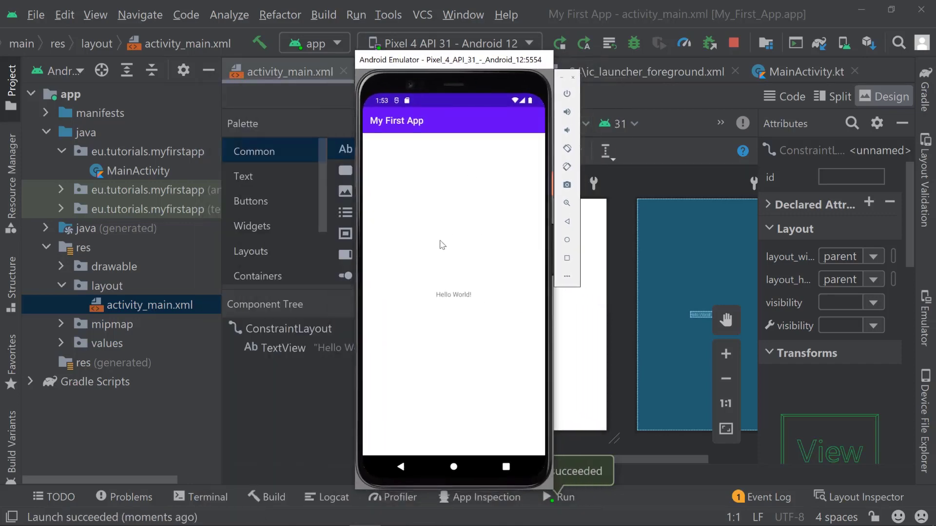
{"action": "left_click_drag", "start_coordinate": [449, 67], "coordinate": [483, 45]}
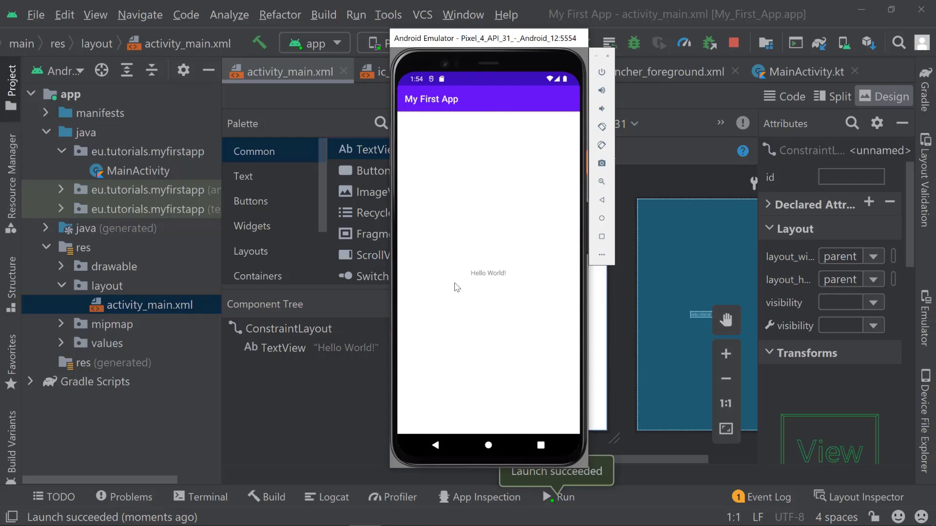
Leave the app for the emulated phone's home screen, reopen My First App from the app drawer and return home.
{"action": "left_click", "coordinate": [489, 448]}
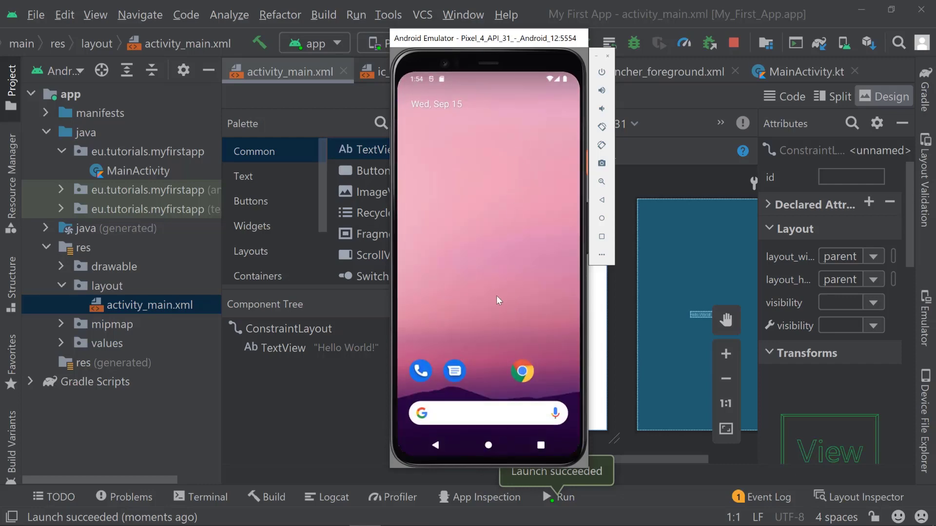
{"action": "left_click_drag", "start_coordinate": [500, 289], "coordinate": [482, 138]}
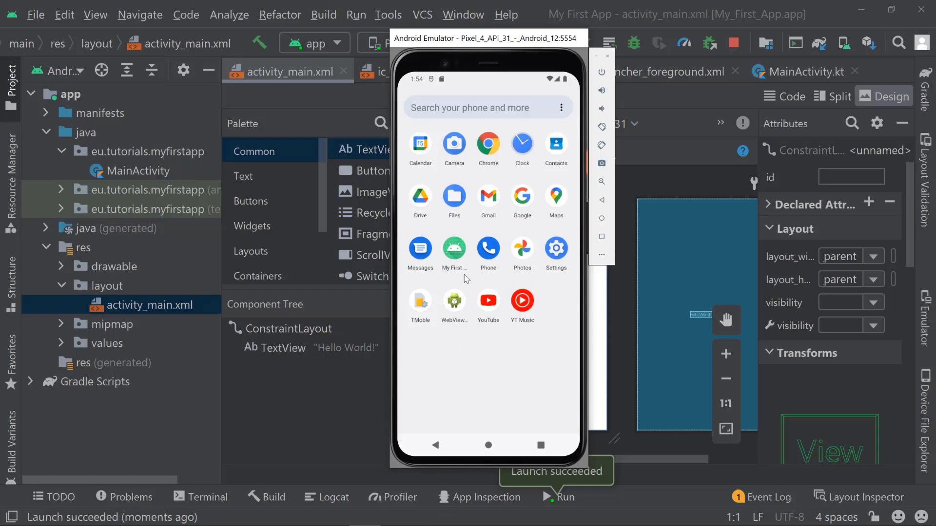
{"action": "left_click", "coordinate": [455, 251]}
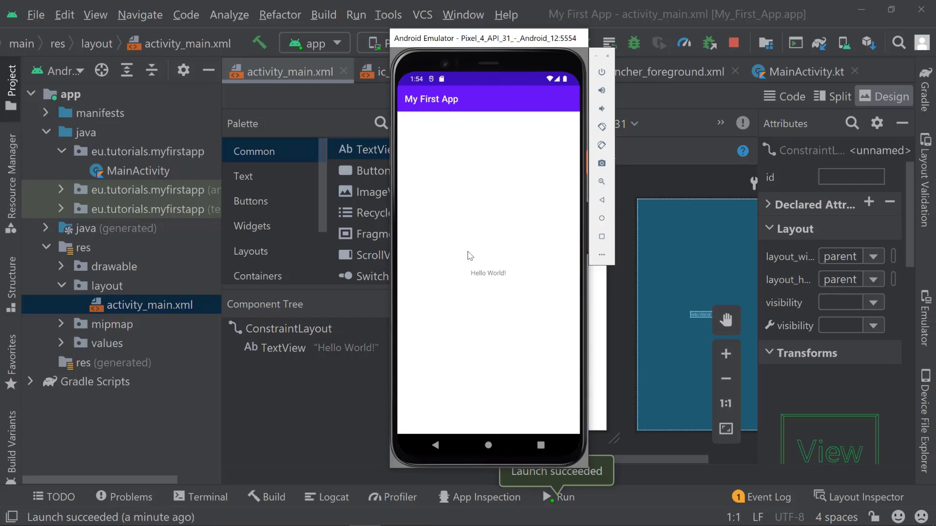
{"action": "left_click", "coordinate": [488, 445]}
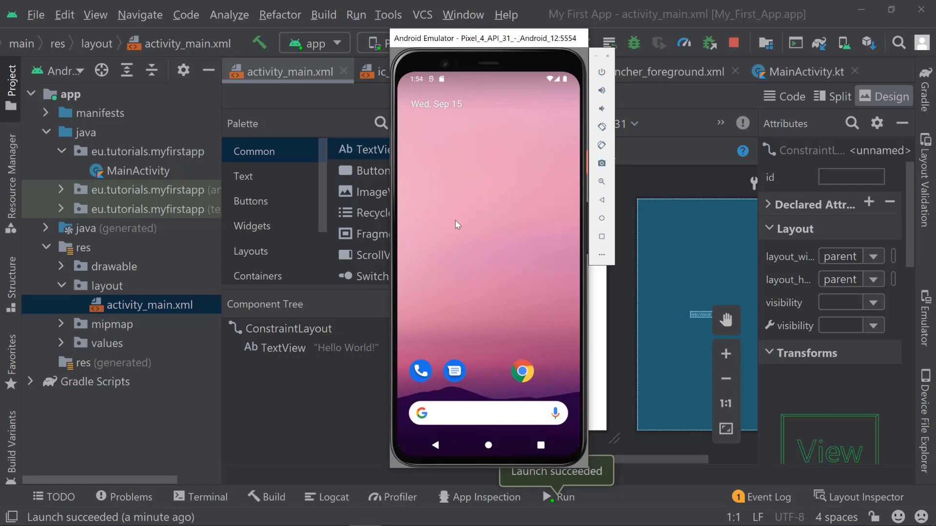
Examine the emulator's extended controls for location, displays and cellular, including the network type choices.
{"action": "left_click", "coordinate": [603, 257]}
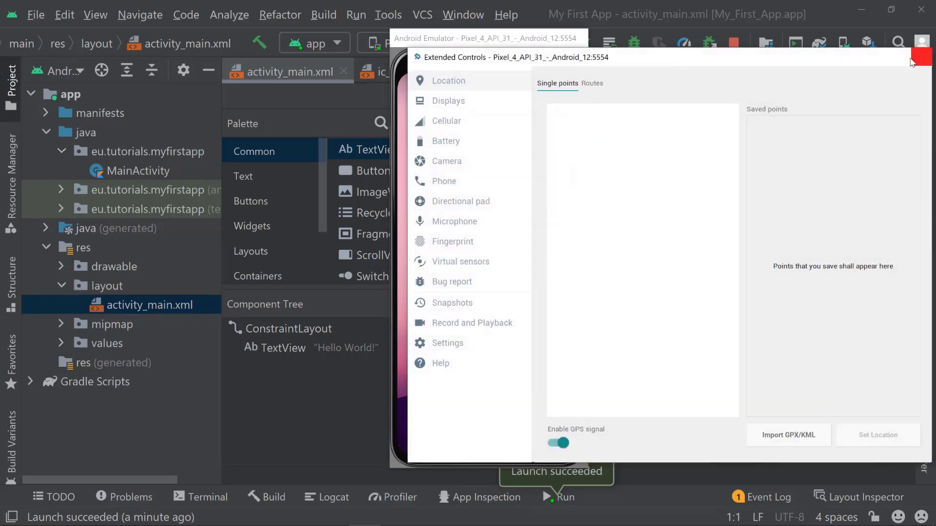
{"action": "left_click", "coordinate": [918, 60]}
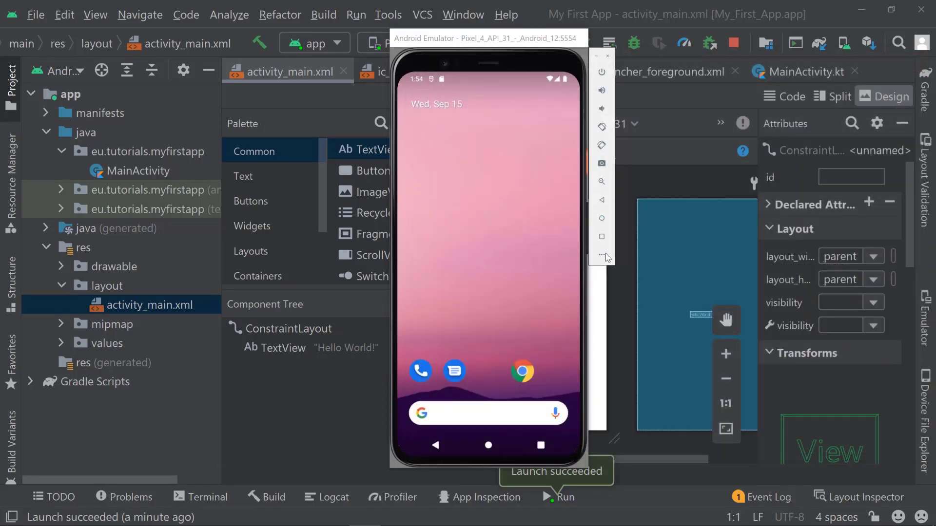
{"action": "left_click", "coordinate": [601, 258]}
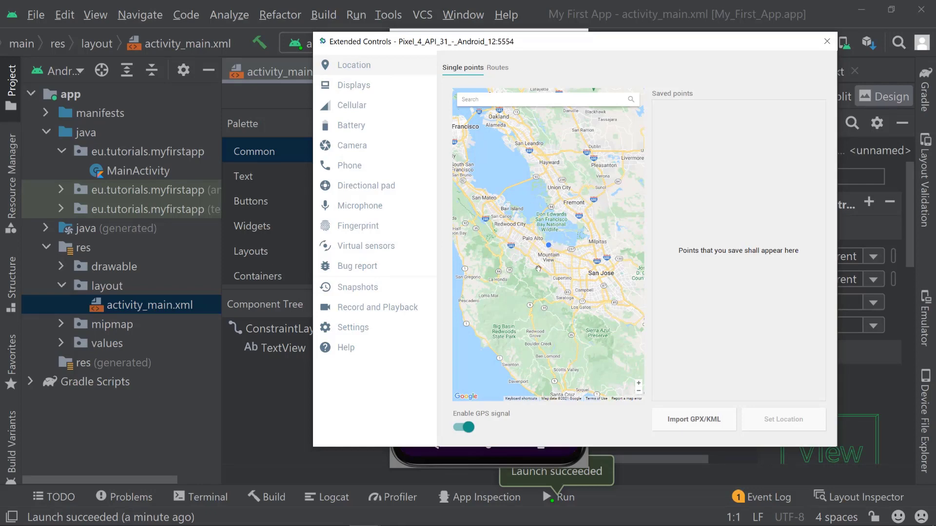
{"action": "left_click", "coordinate": [373, 88]}
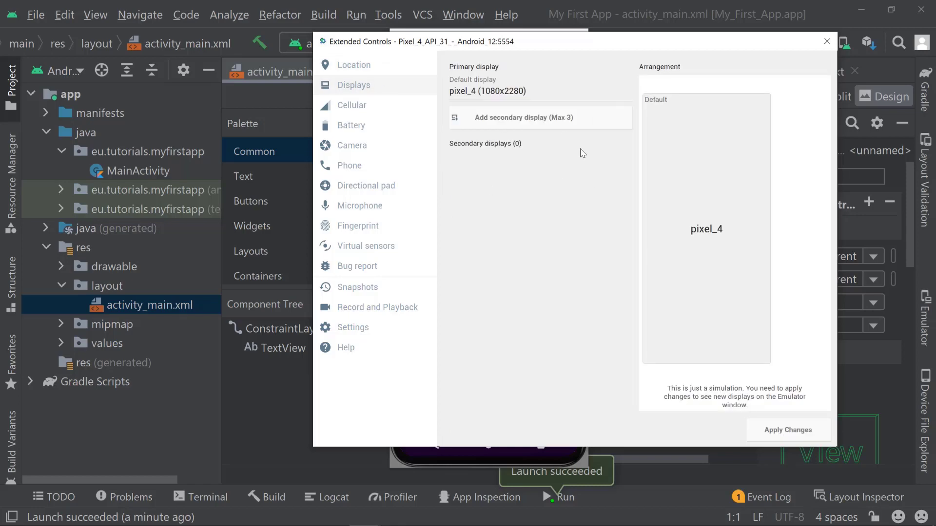
{"action": "left_click", "coordinate": [365, 106]}
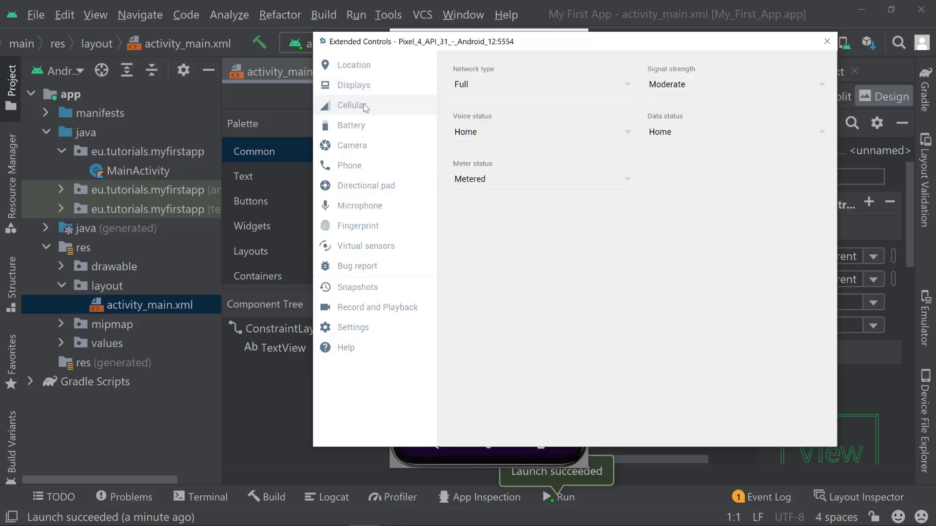
{"action": "left_click", "coordinate": [523, 92]}
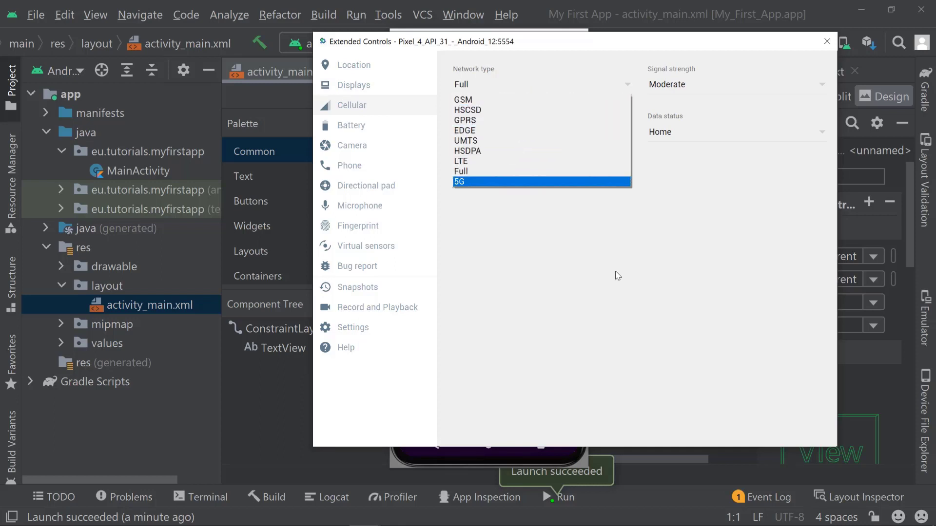
{"action": "left_click", "coordinate": [618, 278]}
{"action": "left_click", "coordinate": [691, 183]}
Set the emulated battery's charge level to 50% and its charger connection to AC charger.
{"action": "left_click", "coordinate": [375, 127]}
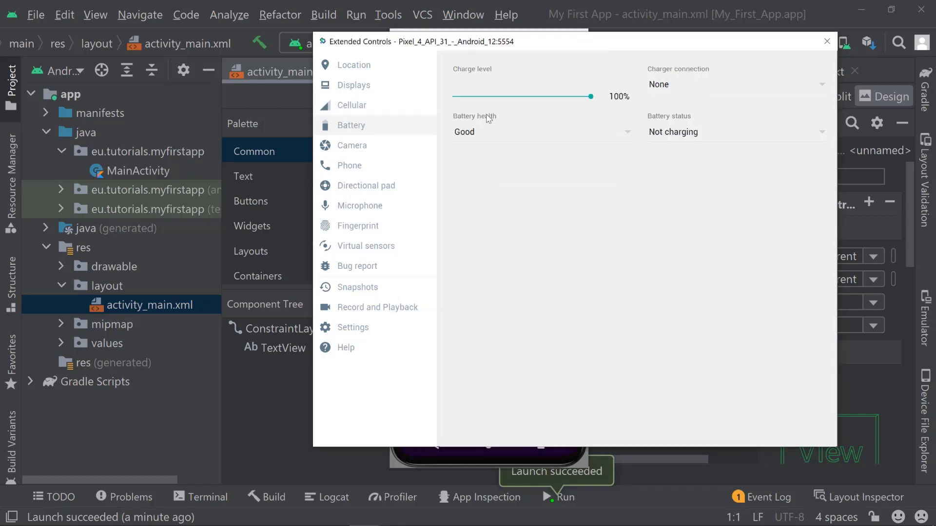
{"action": "left_click_drag", "start_coordinate": [600, 47], "coordinate": [568, 169]}
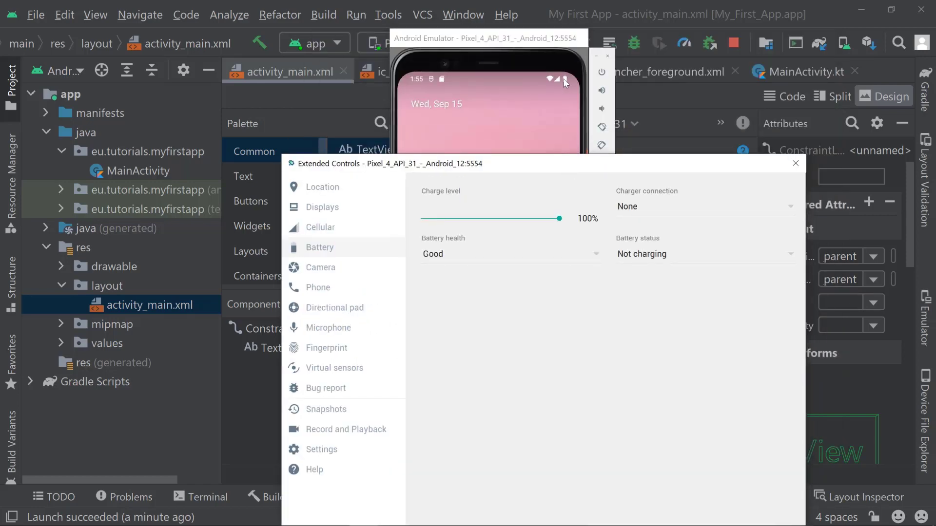
{"action": "left_click", "coordinate": [502, 220]}
{"action": "left_click_drag", "start_coordinate": [546, 219], "coordinate": [492, 223]}
{"action": "left_click_drag", "start_coordinate": [613, 171], "coordinate": [518, 159]}
{"action": "left_click", "coordinate": [584, 202]}
{"action": "left_click", "coordinate": [566, 227]}
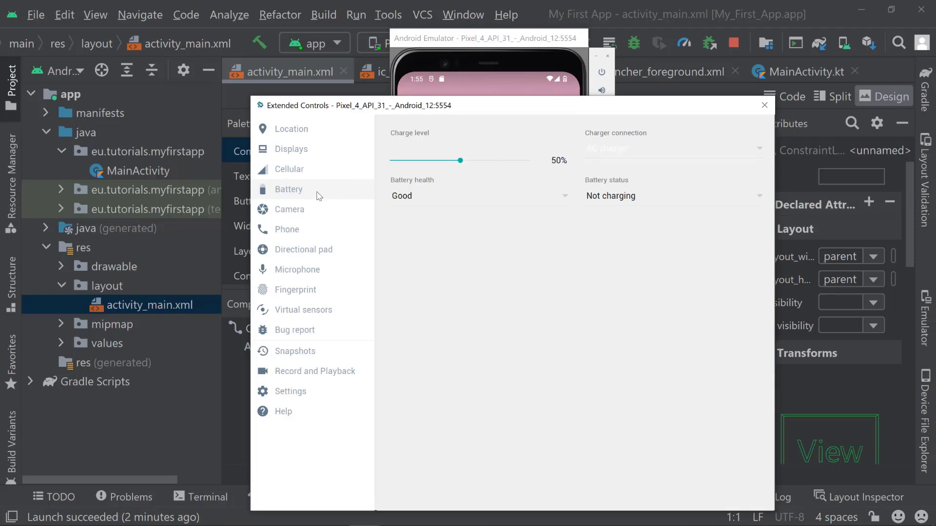
View the camera's virtual scene image options and close the extended controls.
{"action": "left_click", "coordinate": [314, 209]}
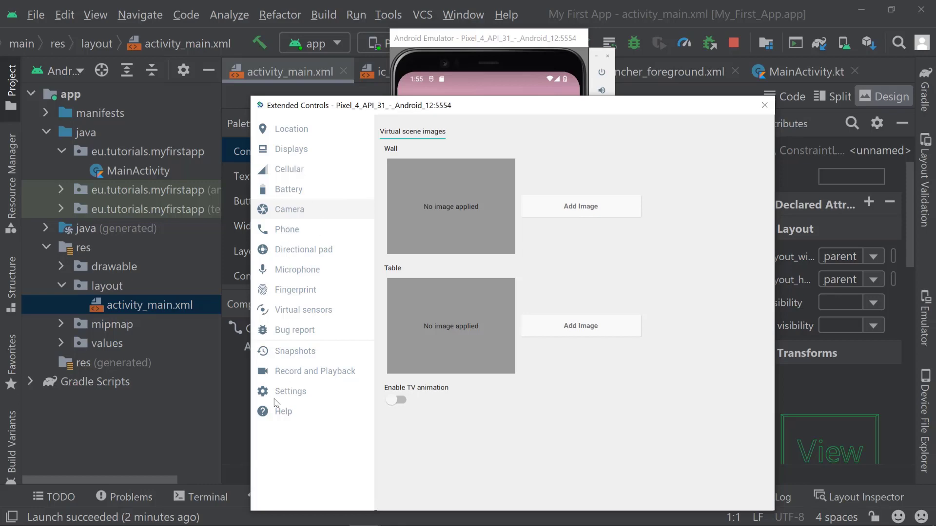
{"action": "left_click", "coordinate": [764, 105]}
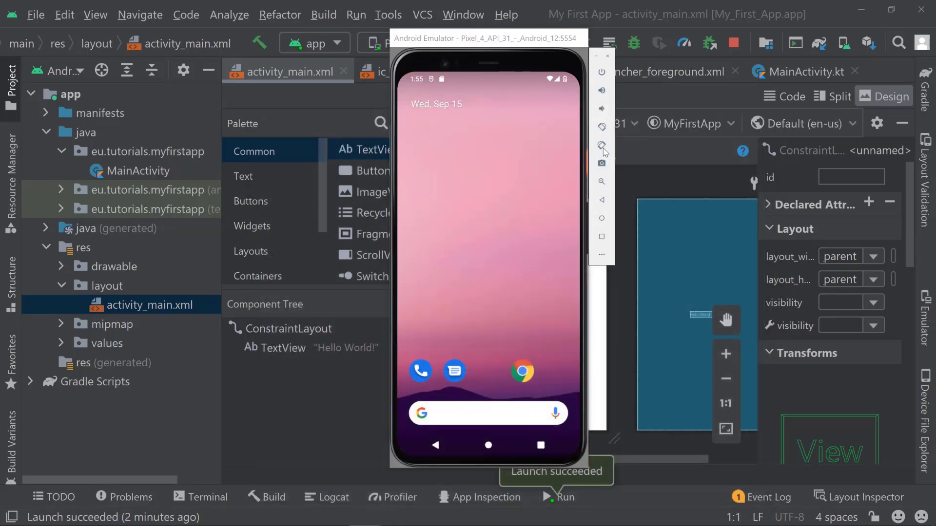
Raise the emulated phone's volume twice and lower it once.
{"action": "left_click", "coordinate": [603, 91]}
{"action": "left_click", "coordinate": [602, 92]}
{"action": "left_click", "coordinate": [601, 109]}
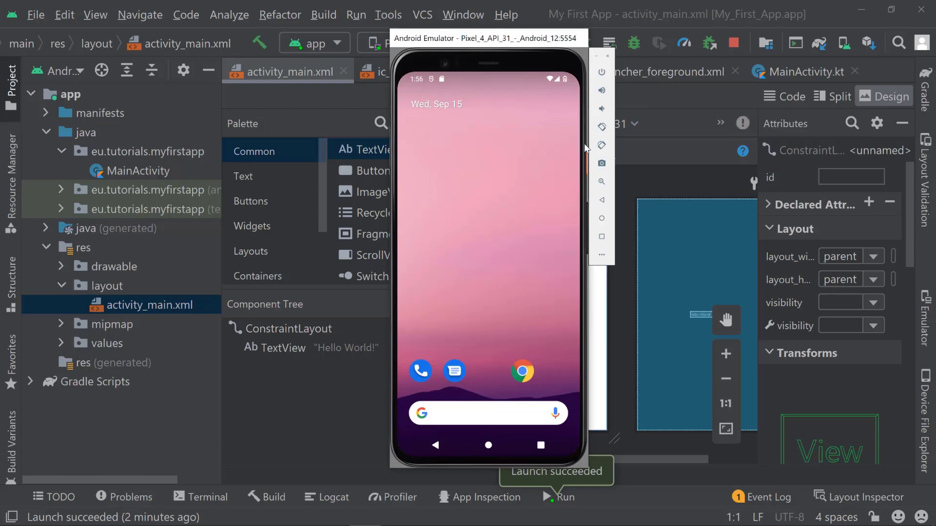